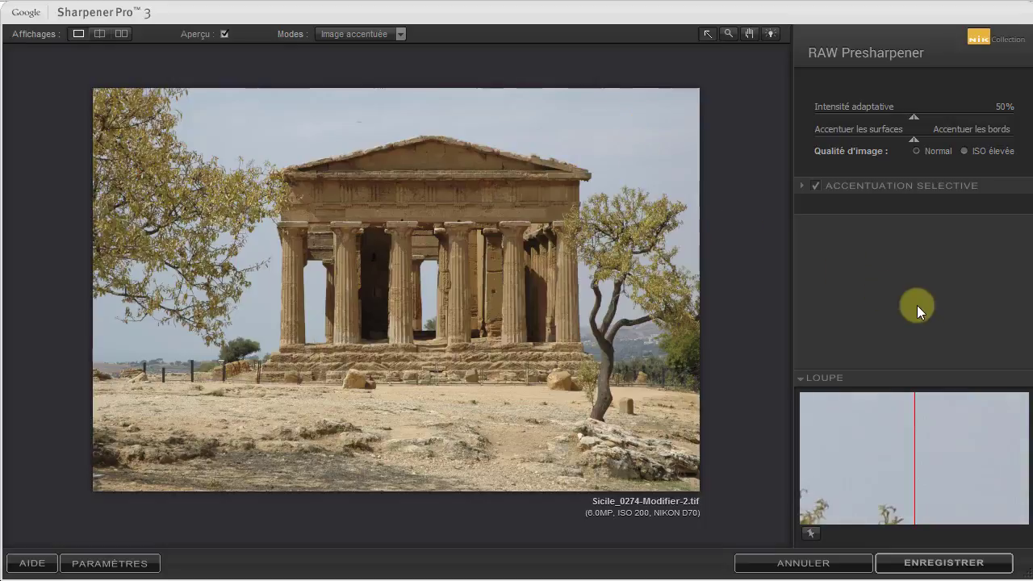
- Expand Accentuation selective, keep the Points de contrôle method, and place a positive control point on the inner stone wall between the temple's right-hand columns
click(802, 187)
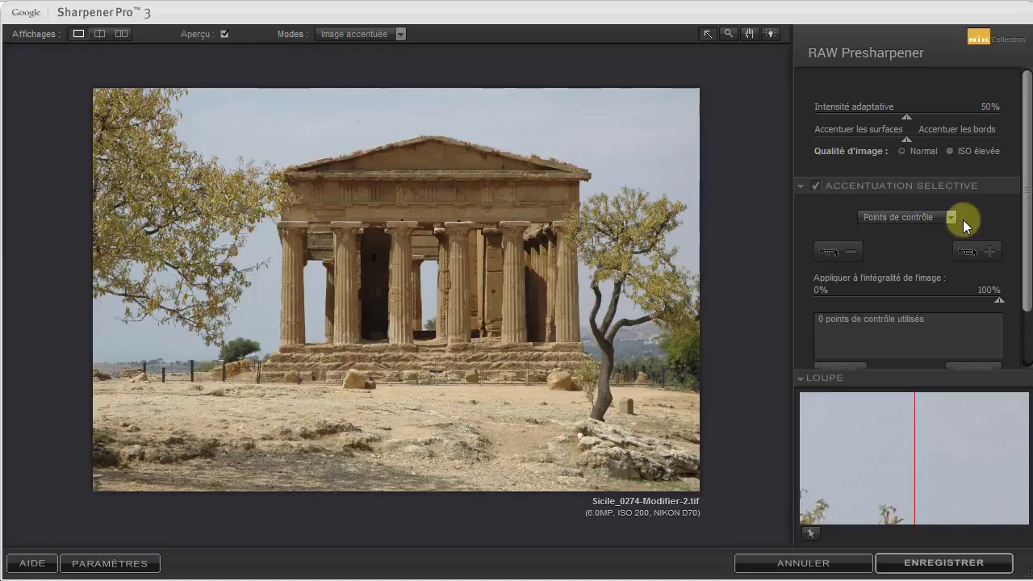
click(949, 219)
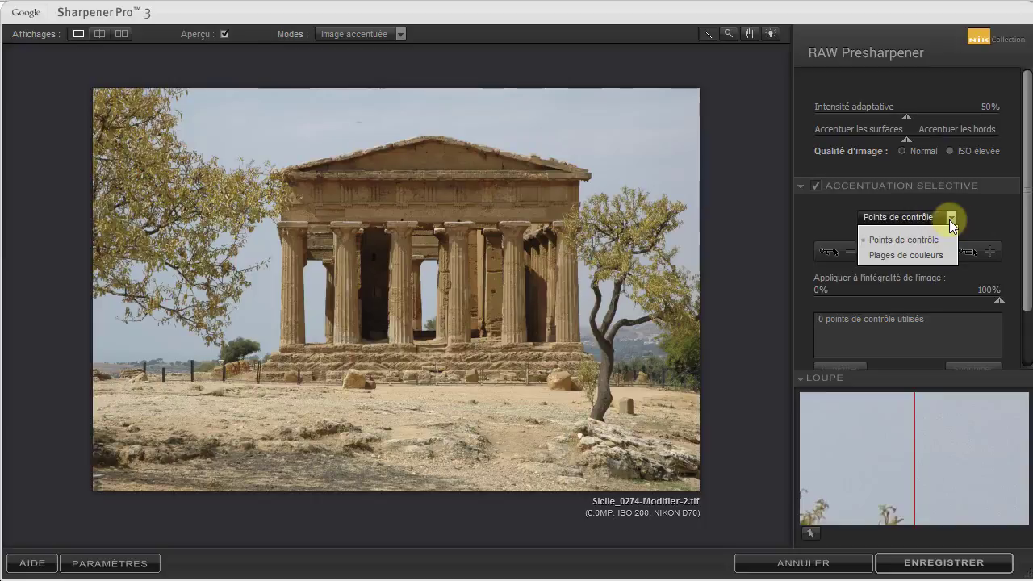
click(905, 215)
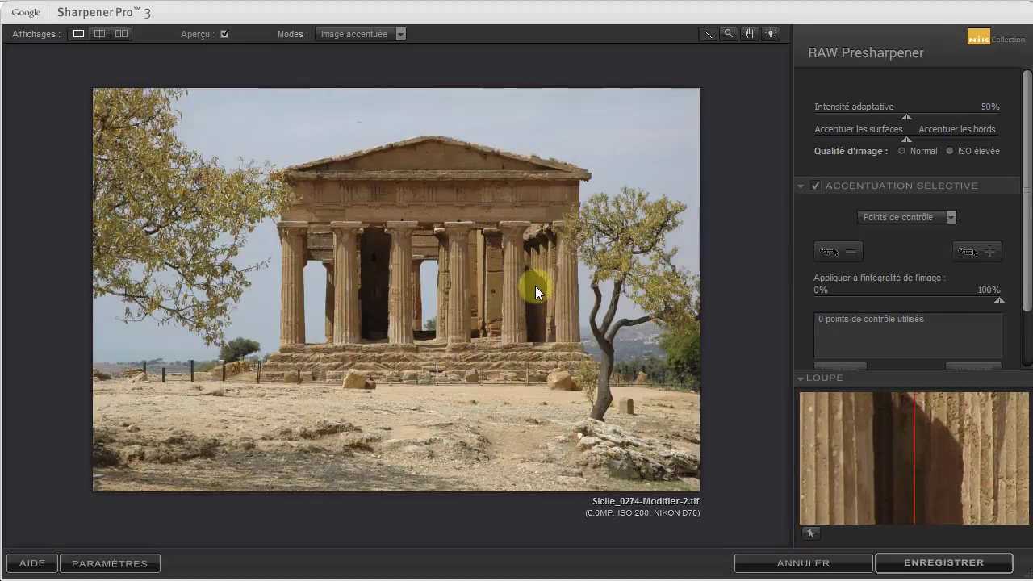
click(731, 35)
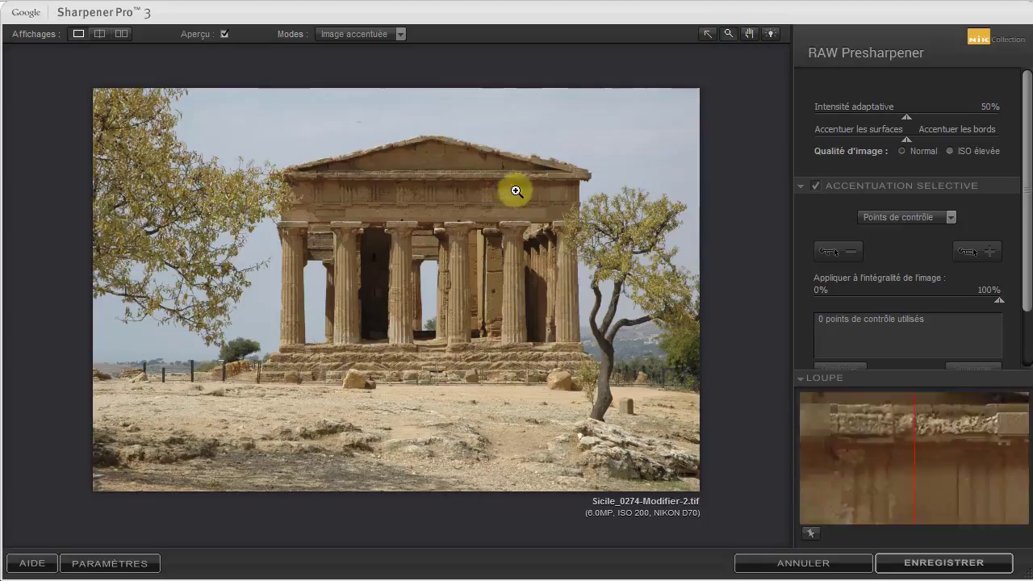
click(465, 243)
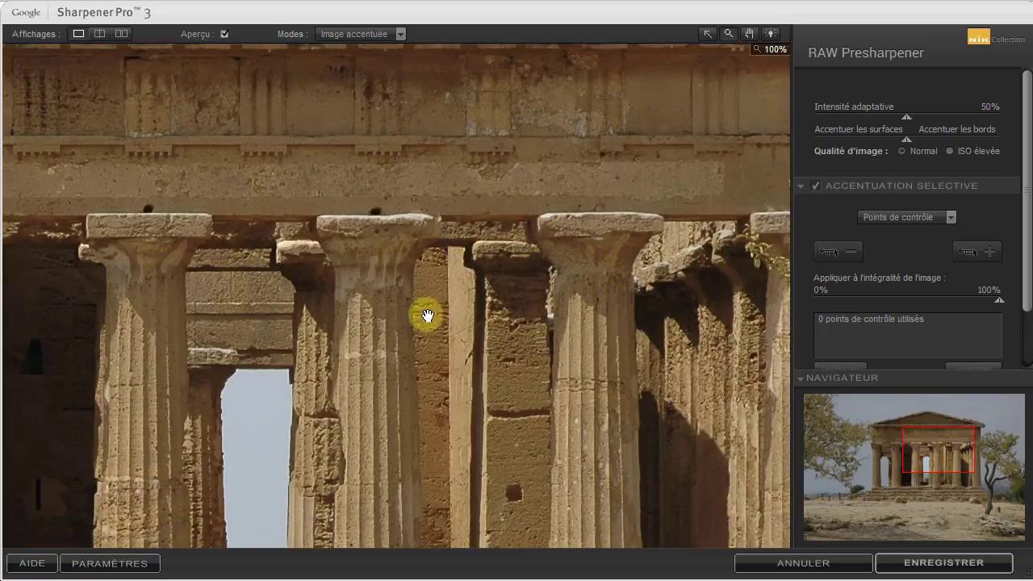
drag(339, 326, 350, 99)
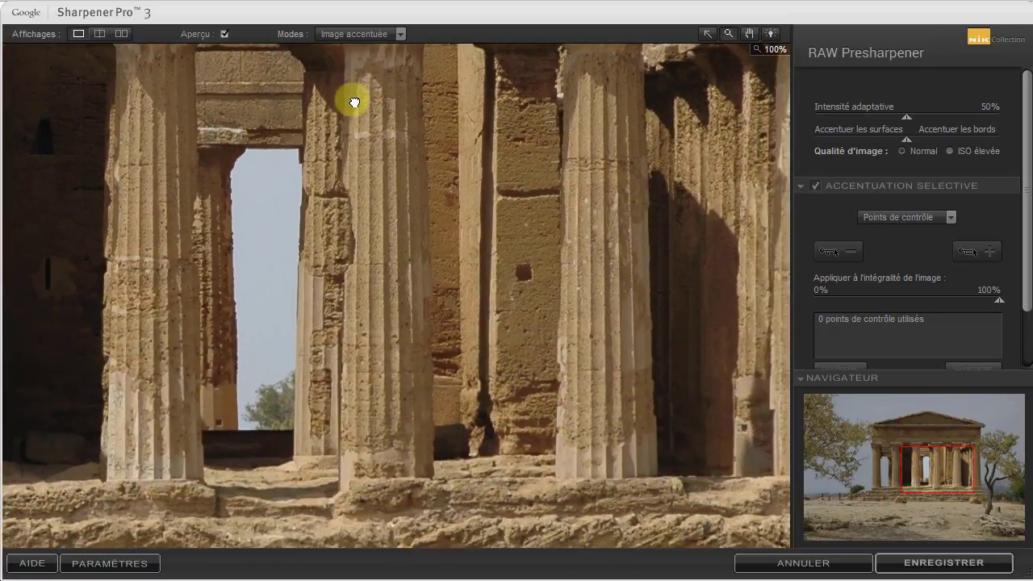
drag(592, 295, 585, 200)
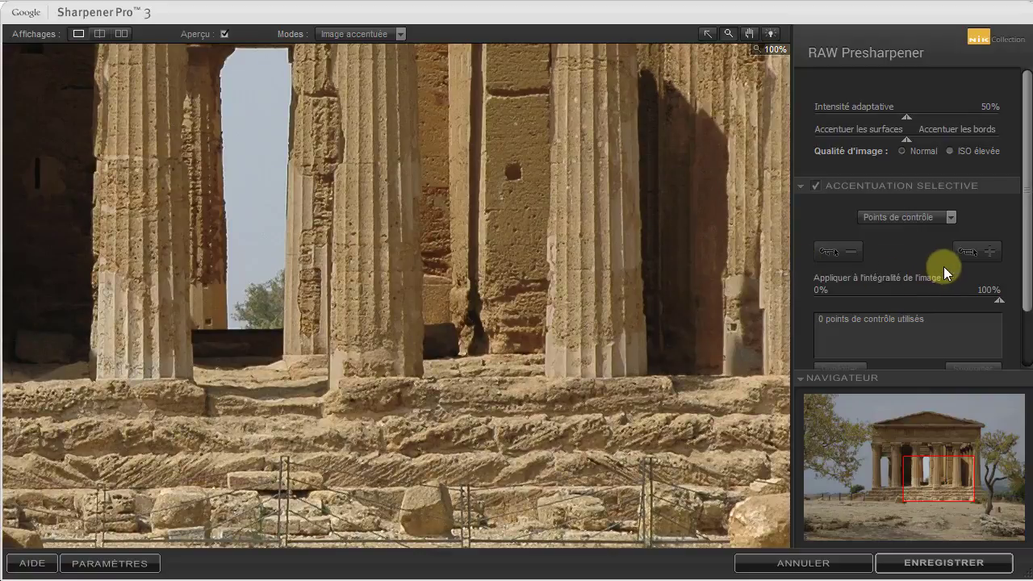
click(974, 251)
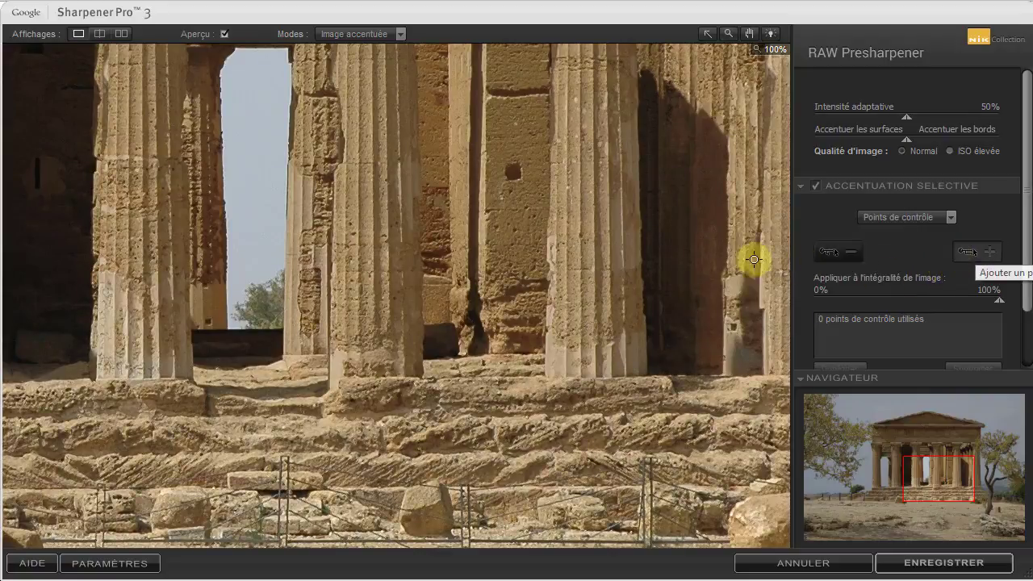
click(505, 226)
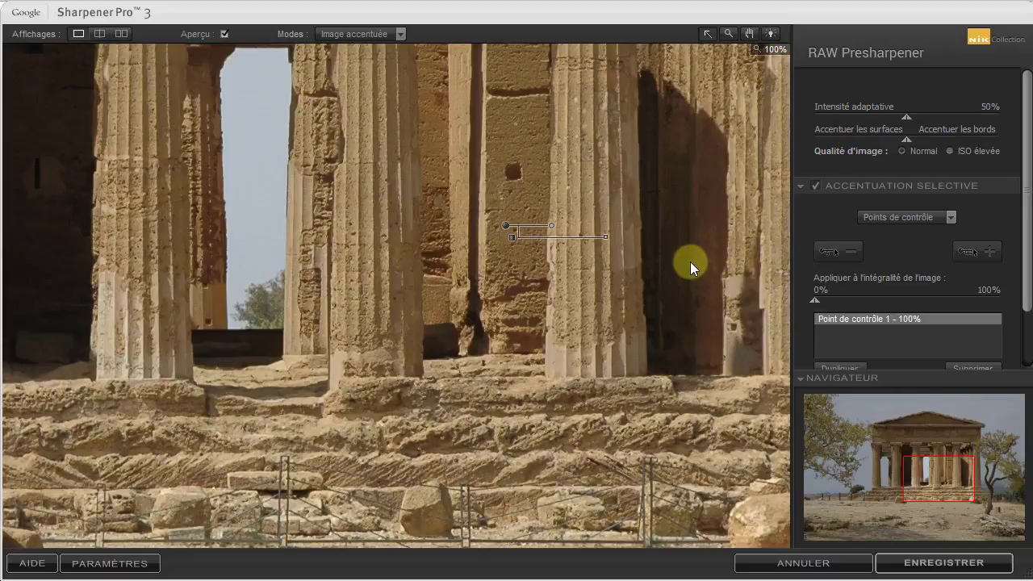
- Set Intensité adaptative to 100% and shift the sharpening balance toward Accentuer les bords
drag(905, 118, 968, 118)
drag(991, 125, 1001, 125)
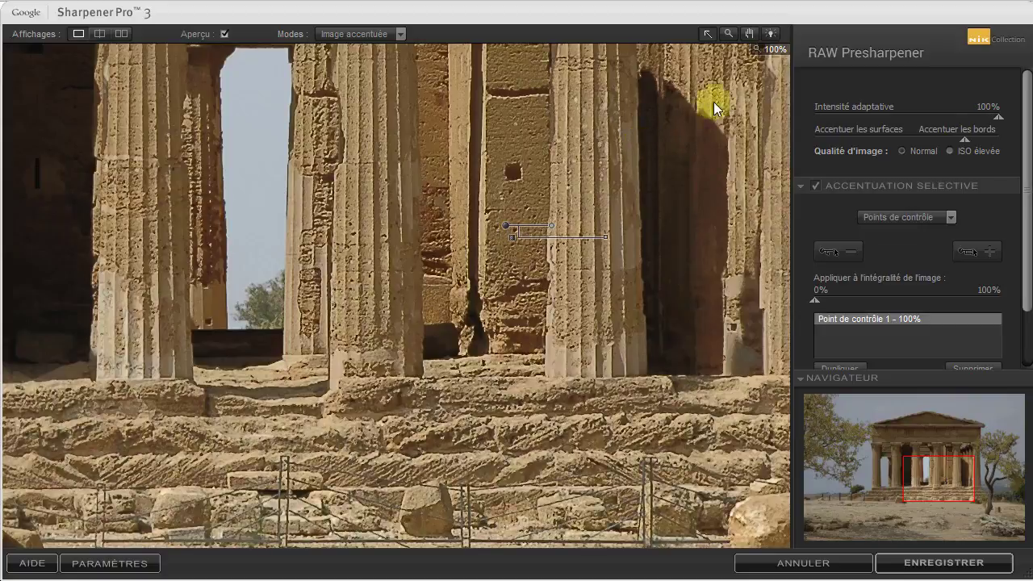
click(727, 35)
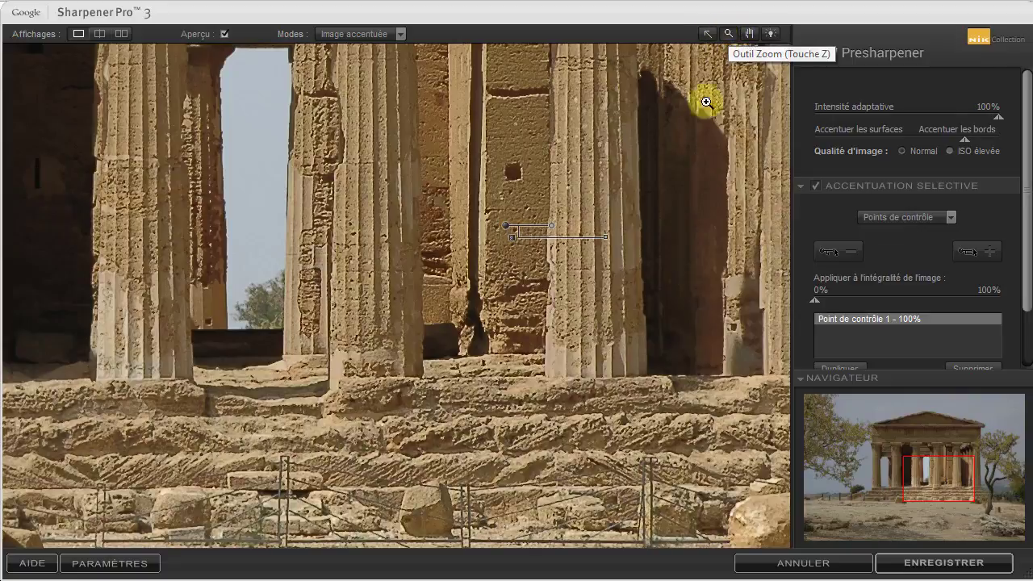
click(646, 172)
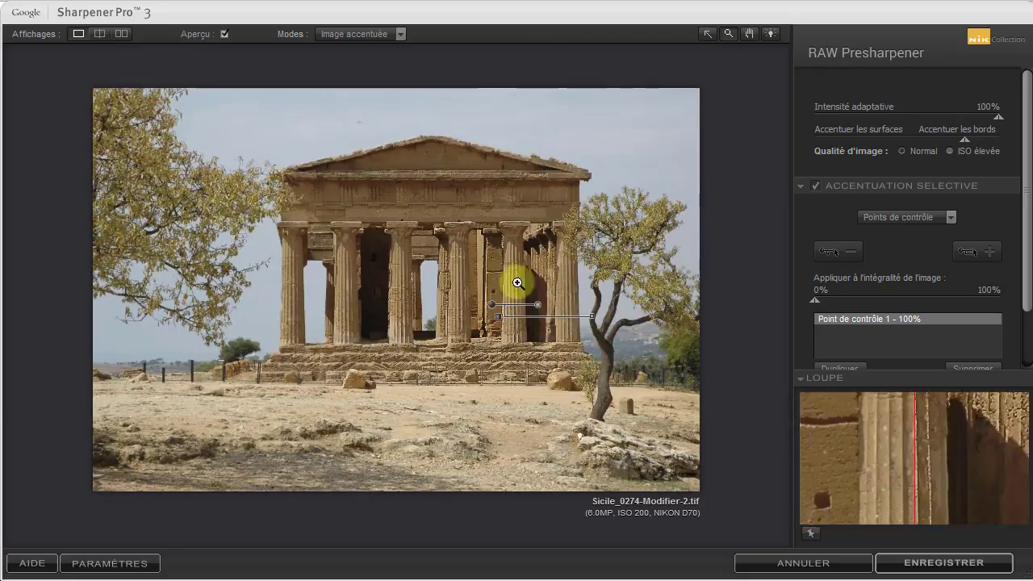
- Slightly enlarge the control point's radius and duplicate it beside the temple's second column from the left and onto the foreground ground
click(704, 33)
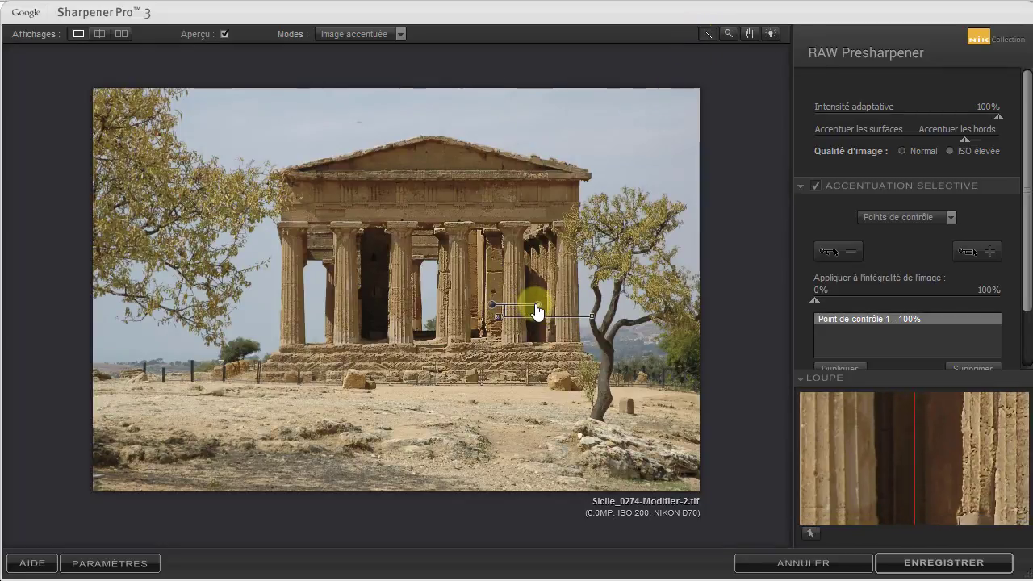
drag(536, 305, 544, 314)
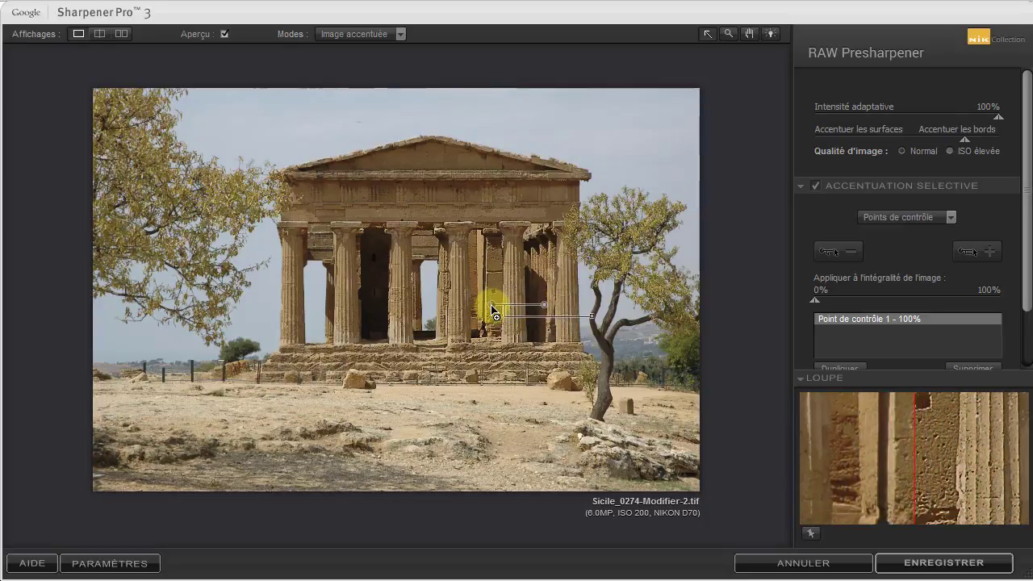
drag(493, 307, 383, 234)
drag(388, 247, 390, 250)
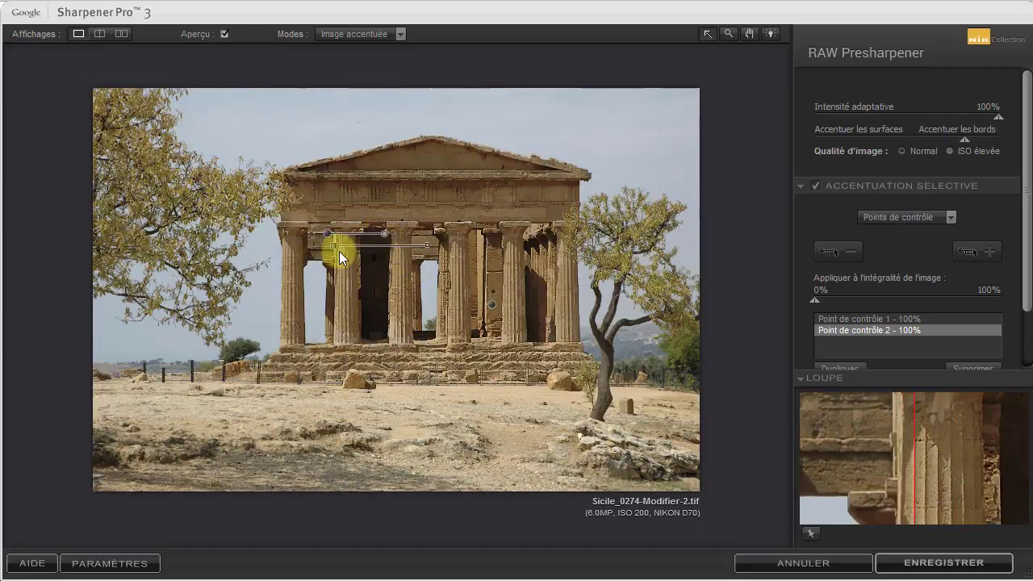
drag(329, 239, 339, 433)
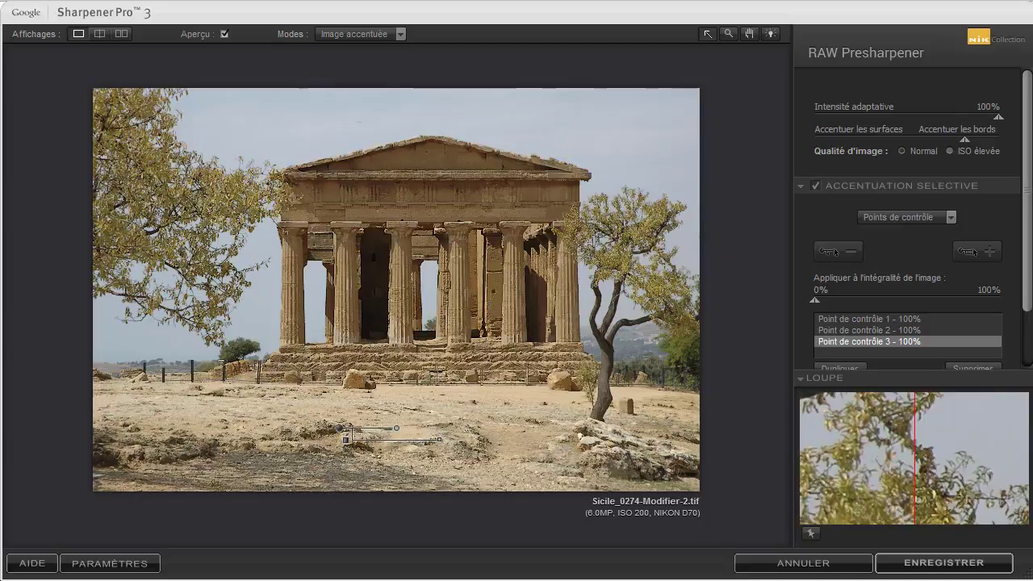
- Switch the preview mode to Masque d'effet to check the sharpened areas
drag(1028, 259, 1029, 295)
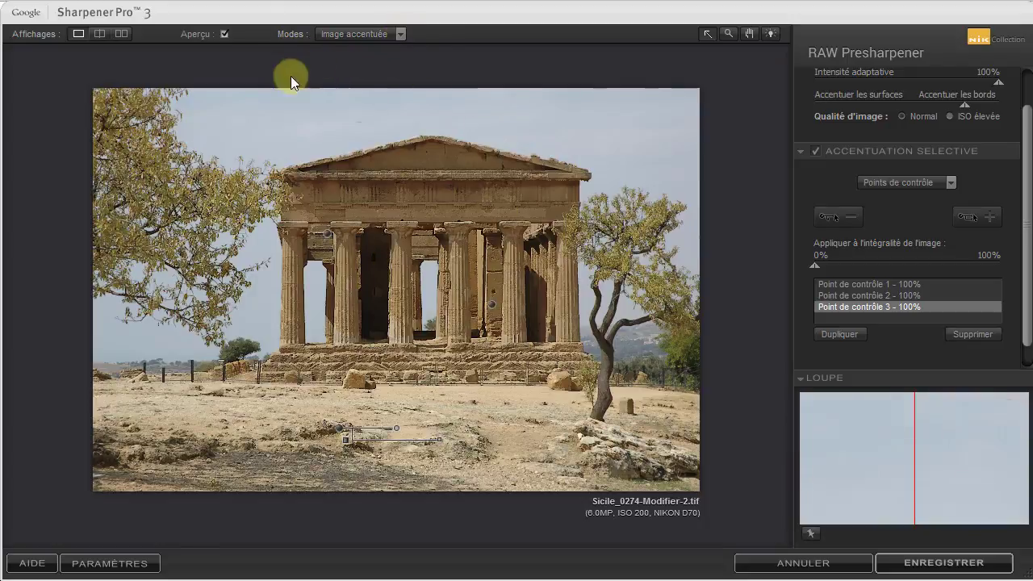
click(398, 33)
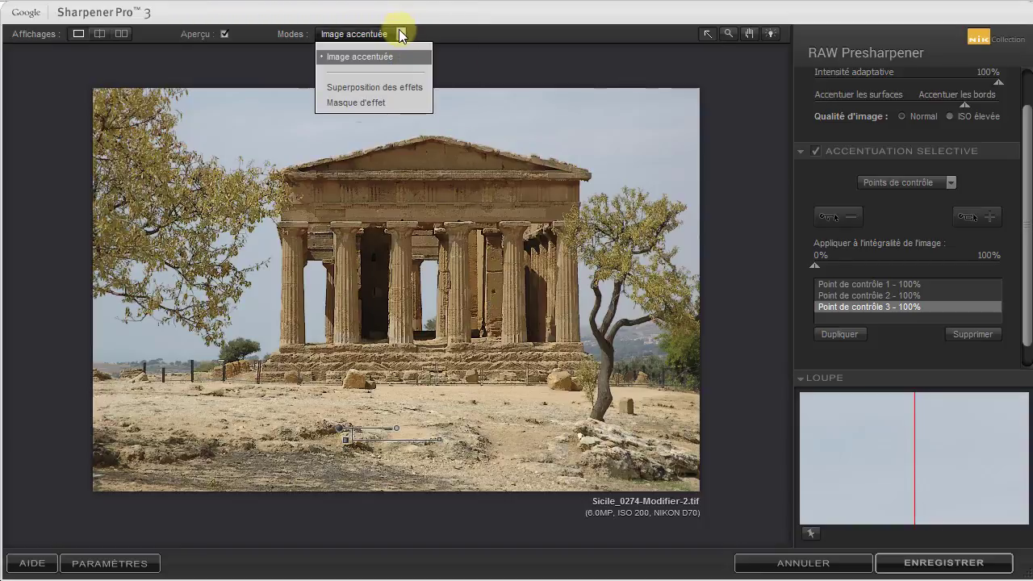
click(391, 102)
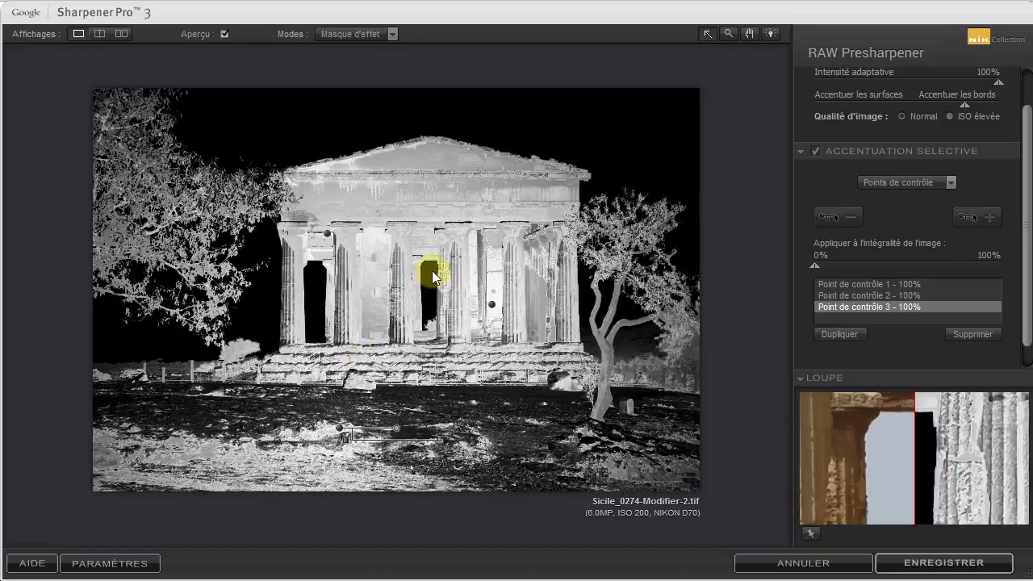
- Duplicate the temple's upper-left control point onto the ground in front of the steps and reduce its radius of influence
click(327, 236)
drag(328, 250, 395, 409)
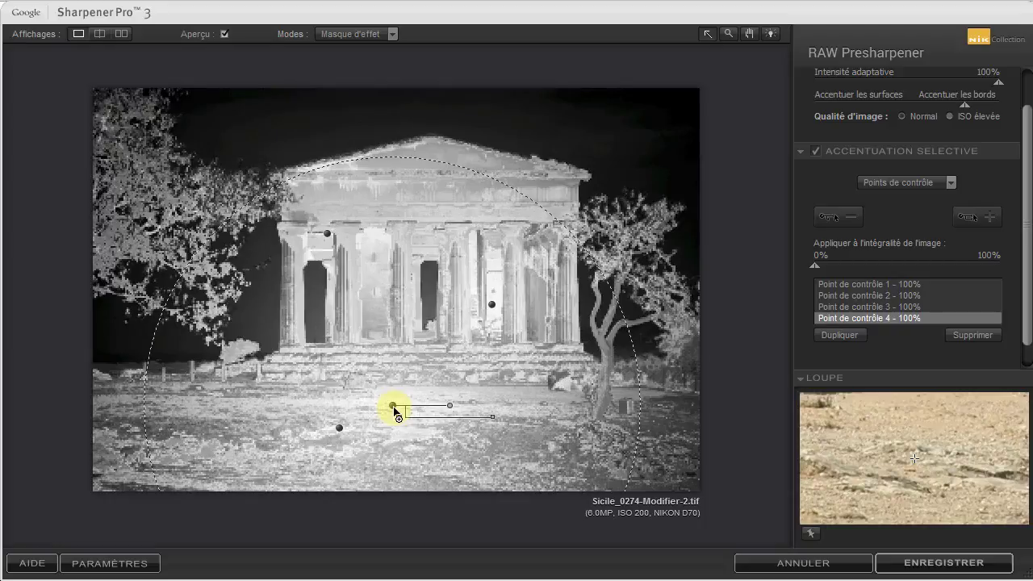
drag(454, 410, 431, 416)
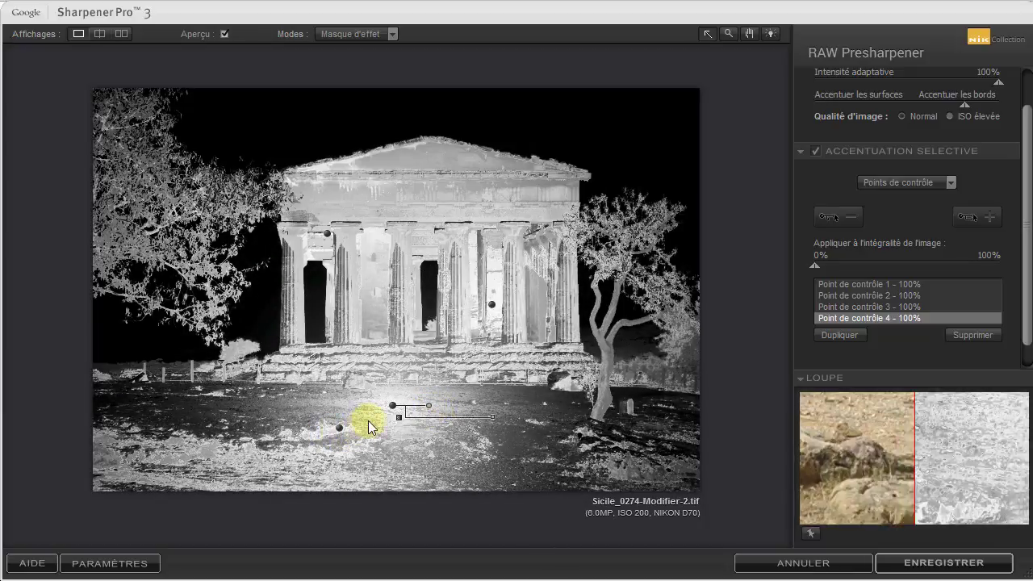
drag(391, 412, 395, 417)
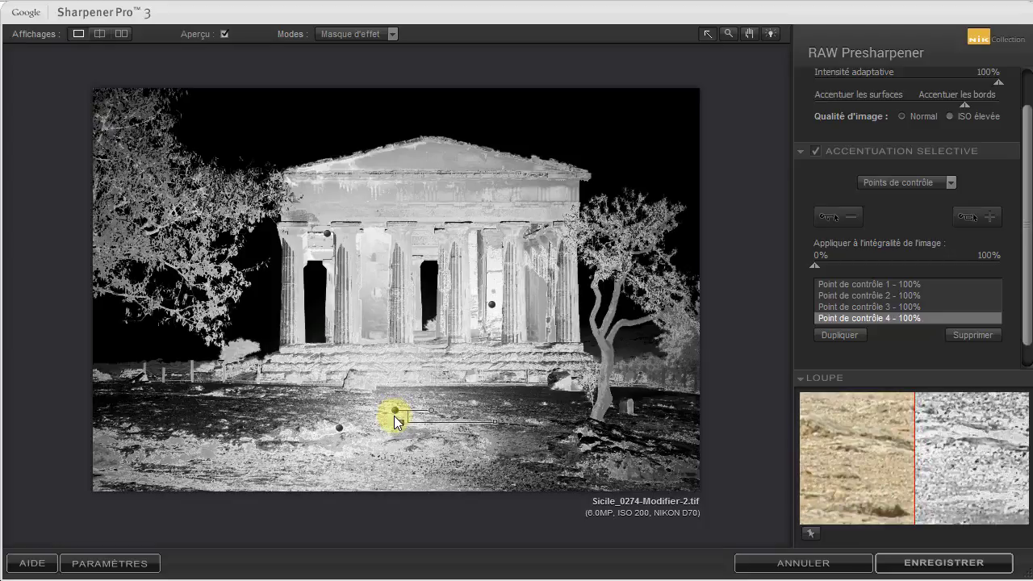
- Duplicate control points onto the left and right ground, the right tree's trunk and its base, and the far-left ground, shrinking the trunk point's radius
drag(395, 414, 246, 415)
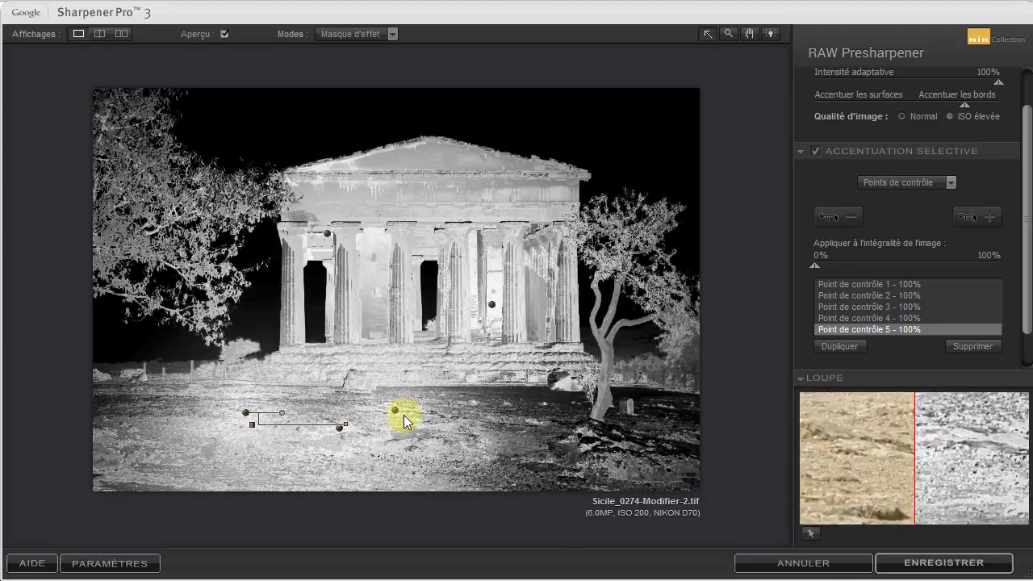
drag(395, 415, 567, 419)
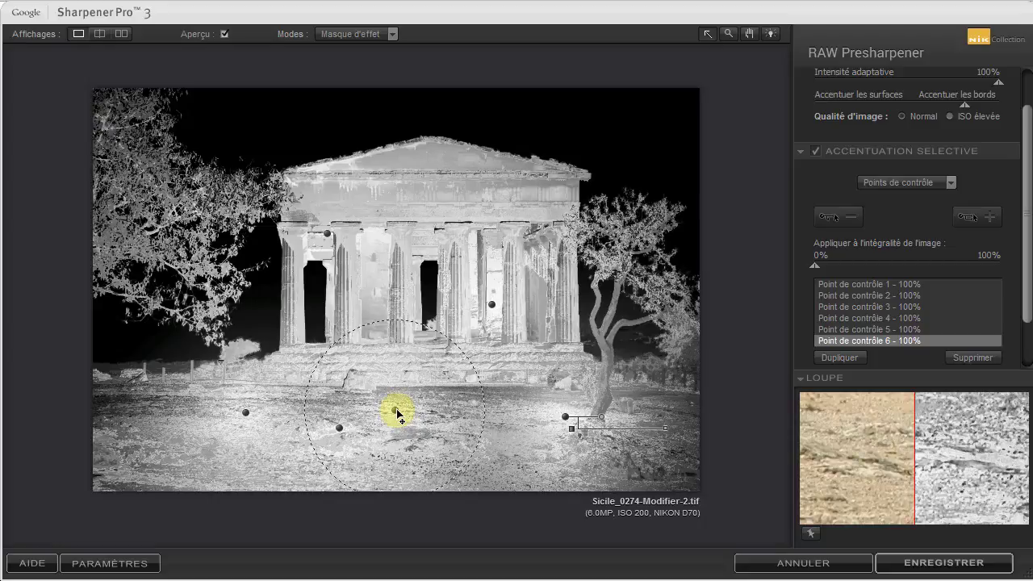
drag(395, 412, 615, 357)
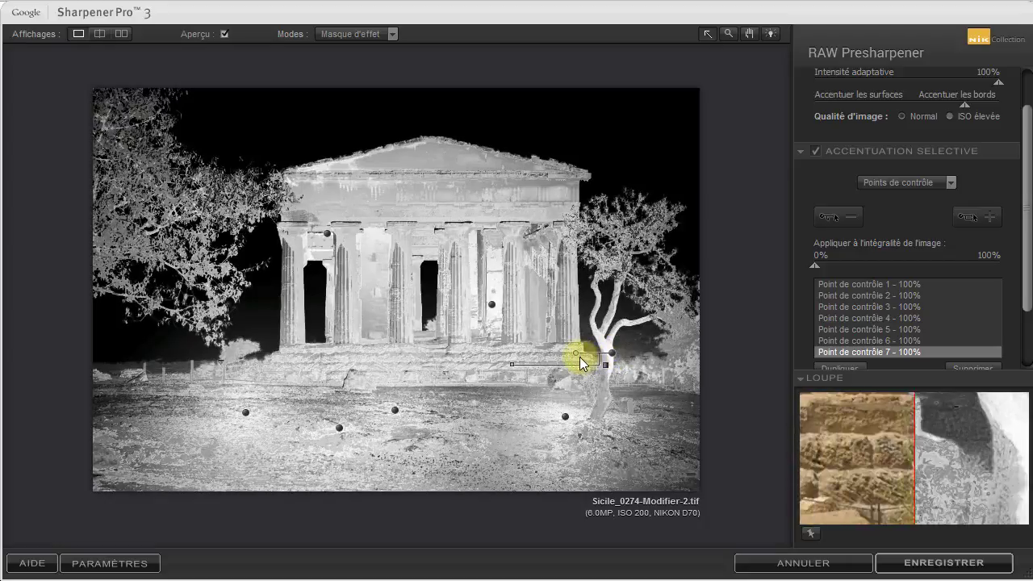
drag(576, 353, 609, 390)
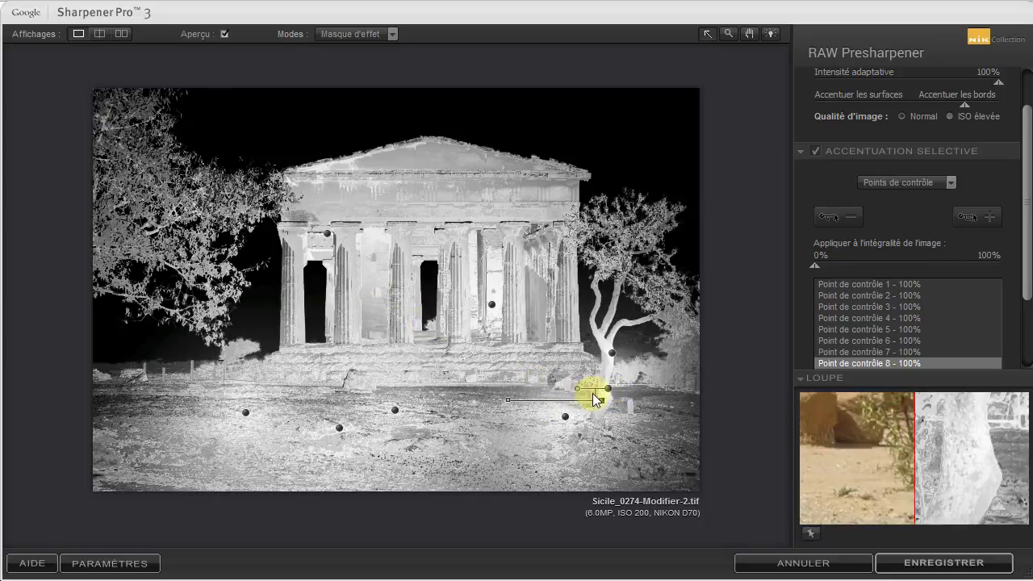
alt+click(609, 389)
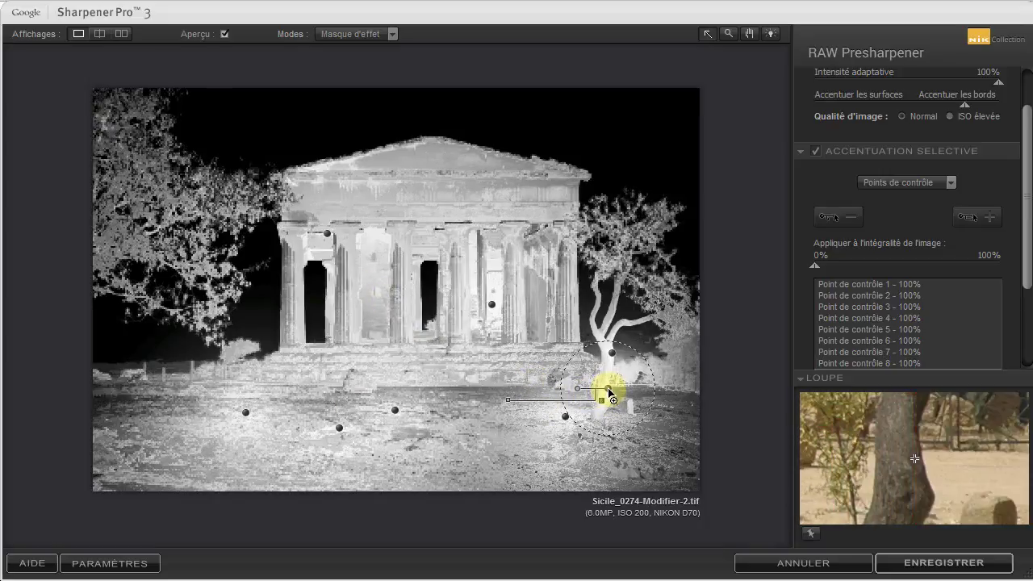
drag(609, 390, 123, 408)
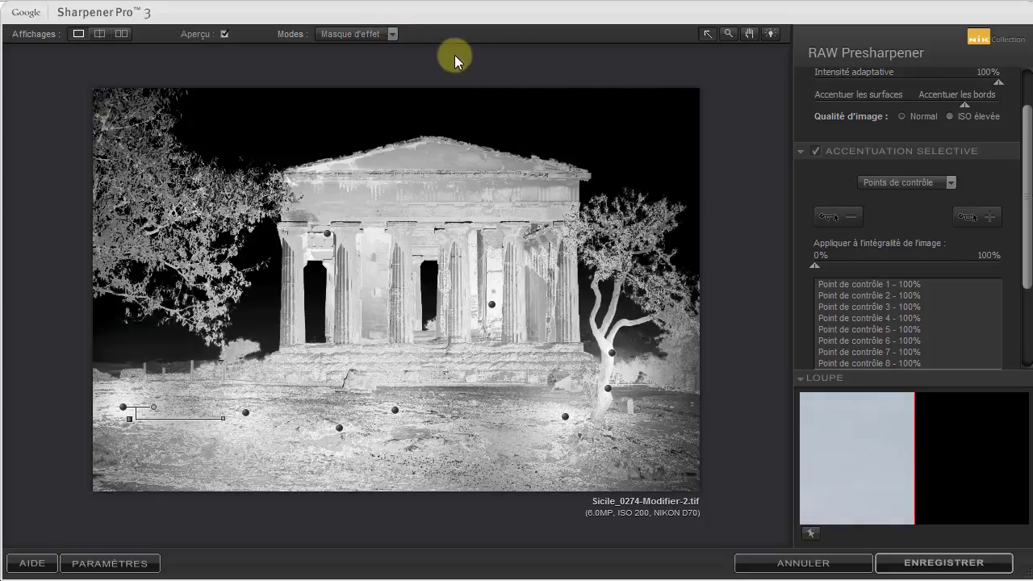
- Check the sharpening coverage in Superposition des effets mode, and return the preview to Image accentuée
click(392, 34)
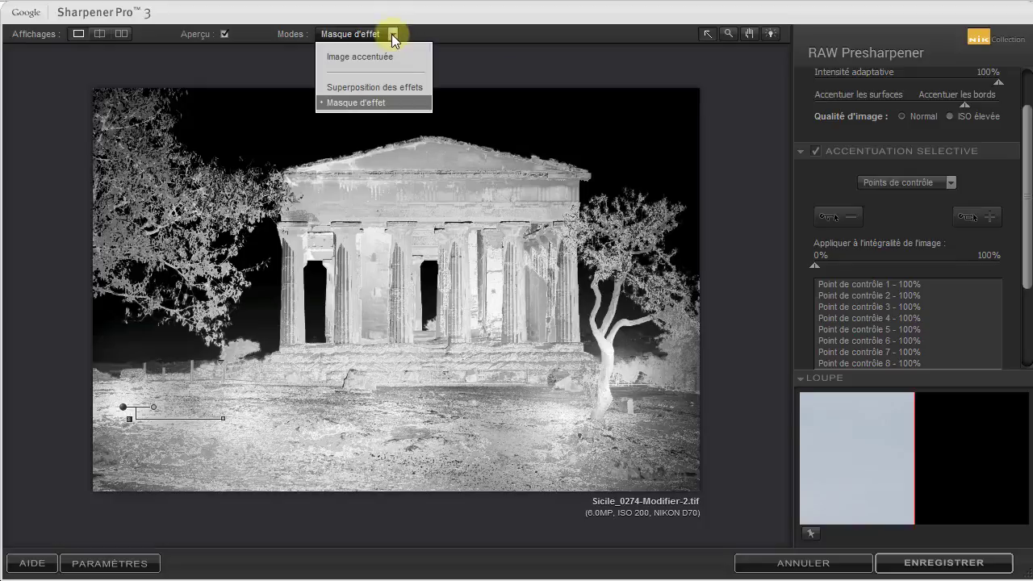
click(389, 86)
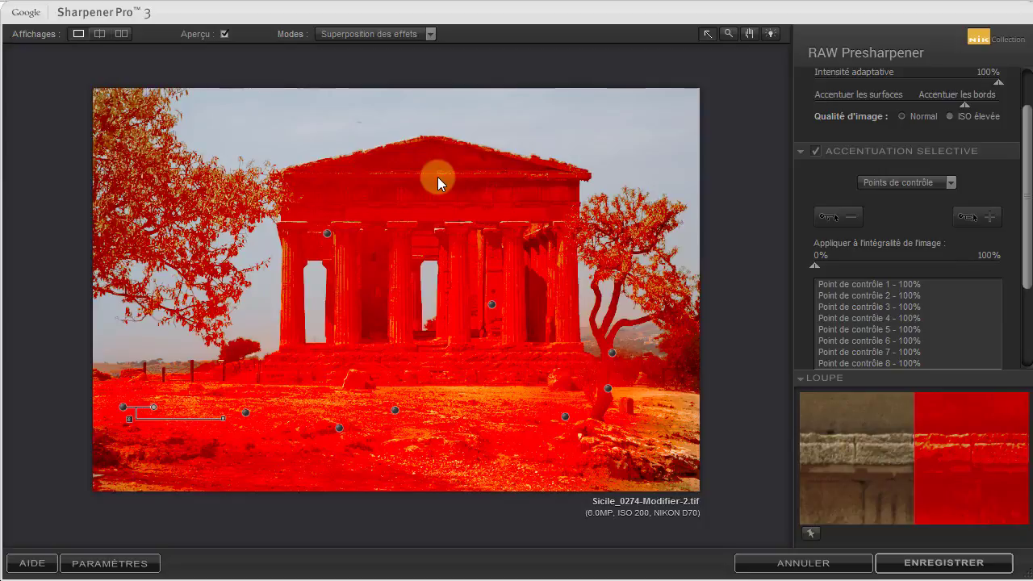
click(429, 34)
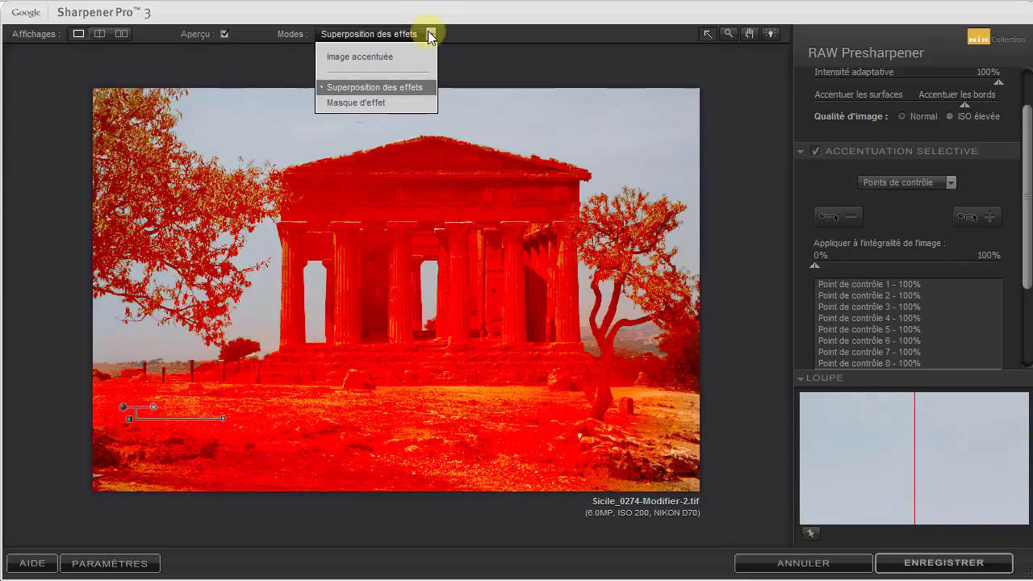
click(397, 55)
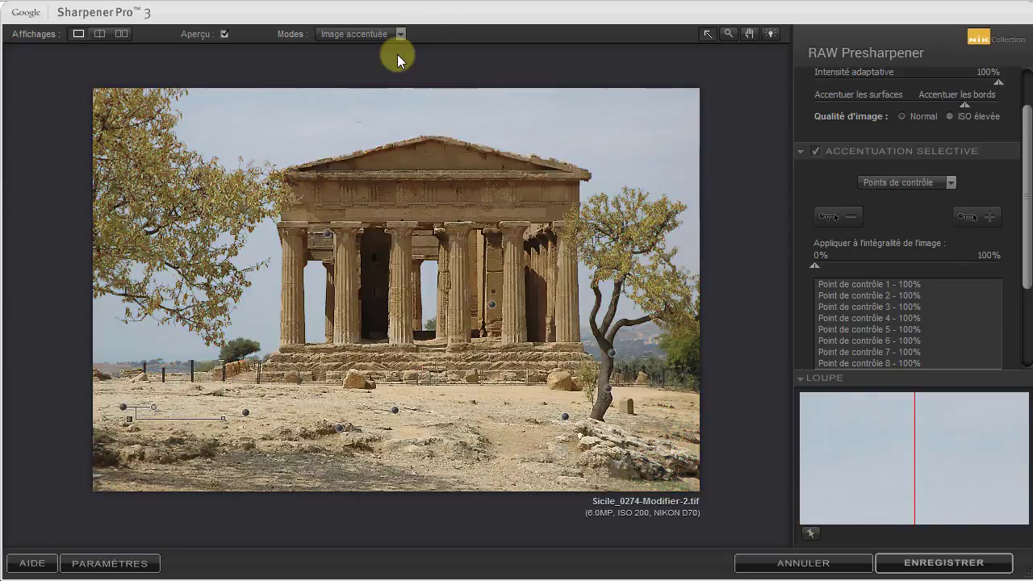
- Inspect the right end of the temple's pediment and the adjacent sky at 100% zoom, and return to the whole image
click(729, 33)
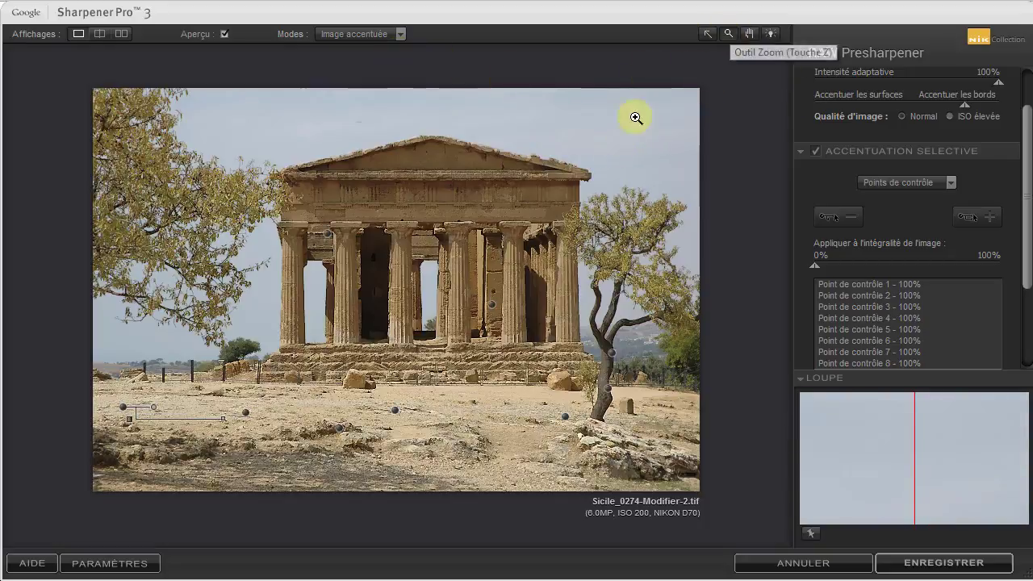
click(571, 156)
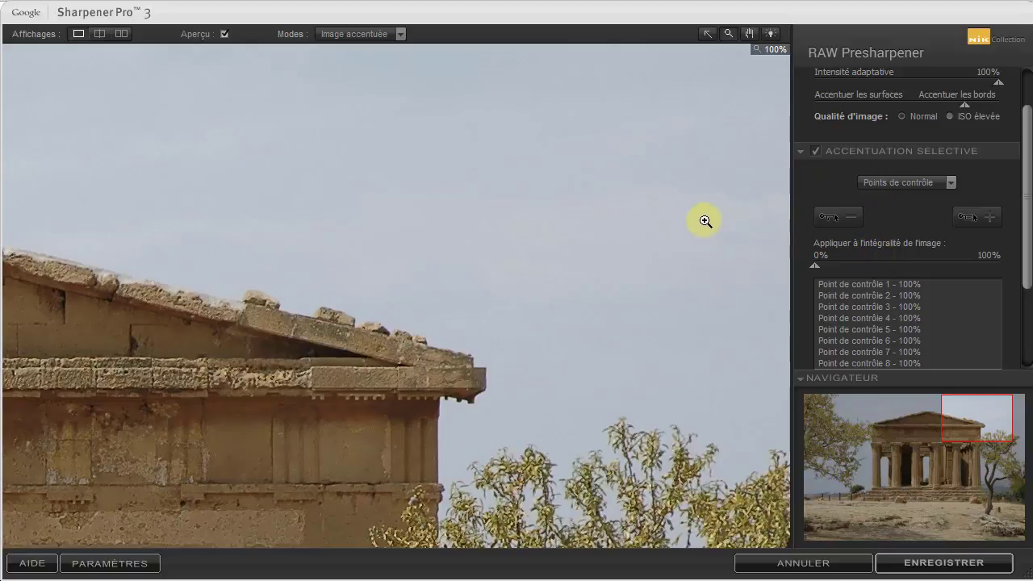
click(667, 192)
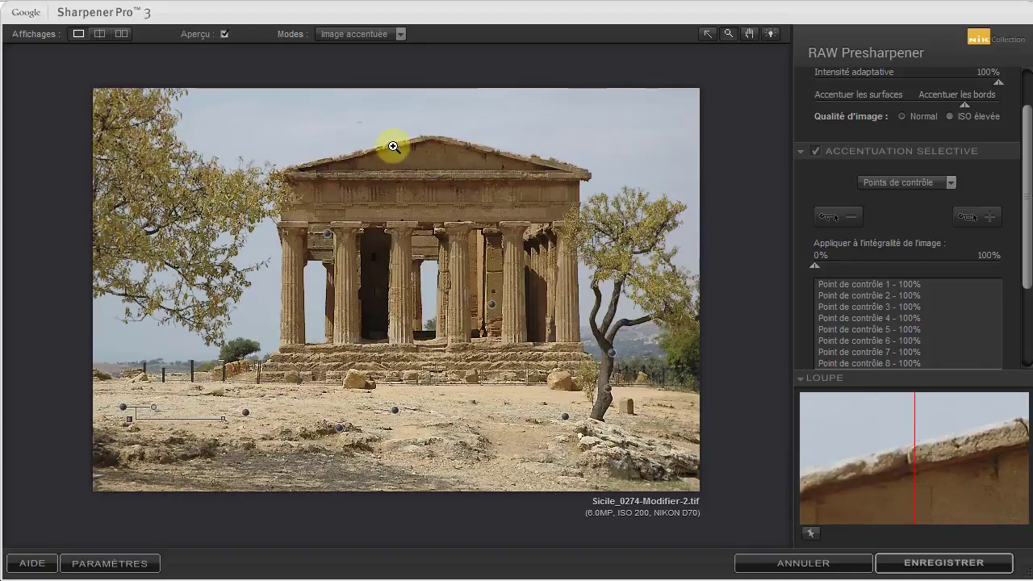
- Select all control points on the image and delete them
click(705, 34)
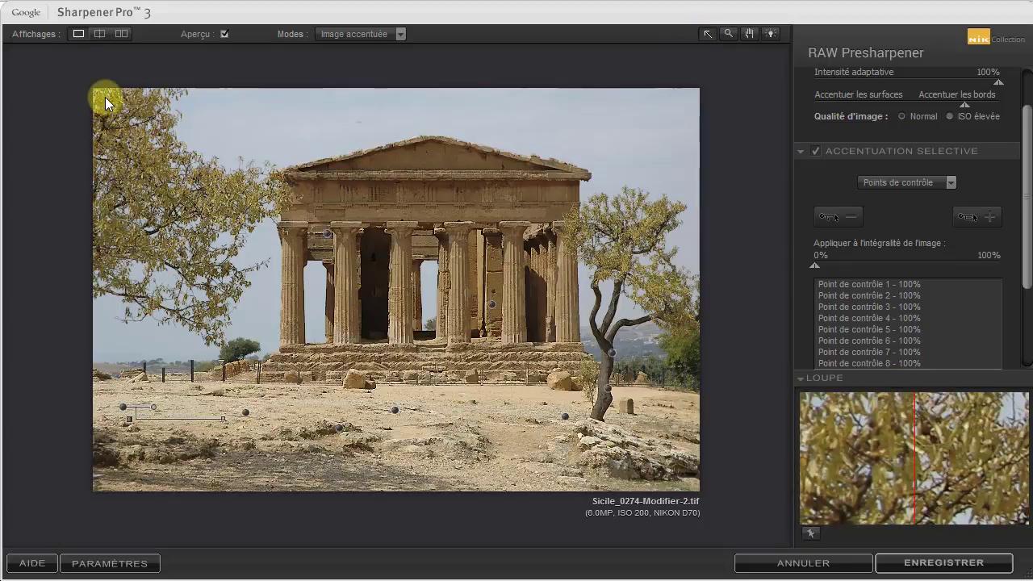
drag(94, 95, 693, 488)
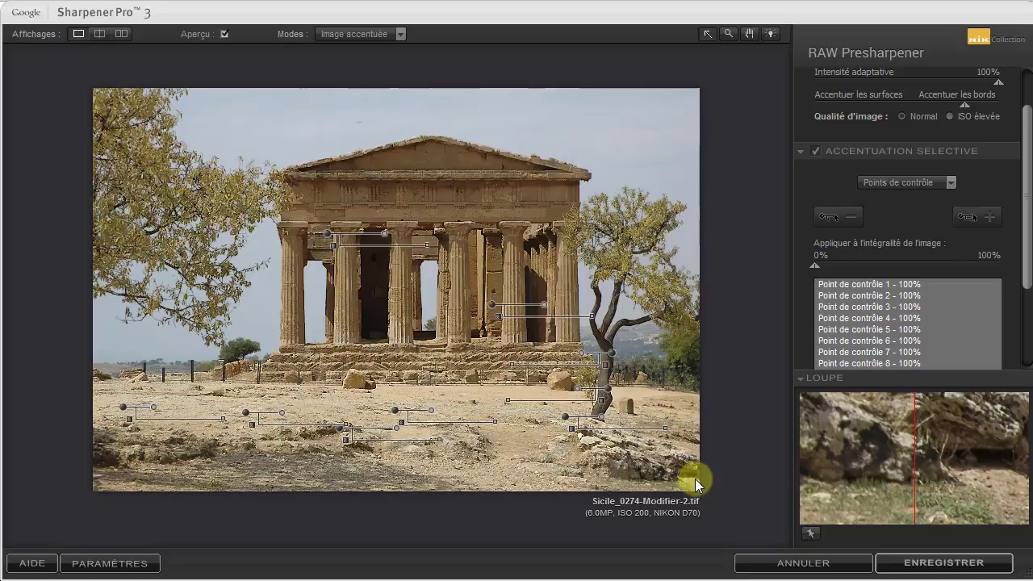
key(Delete)
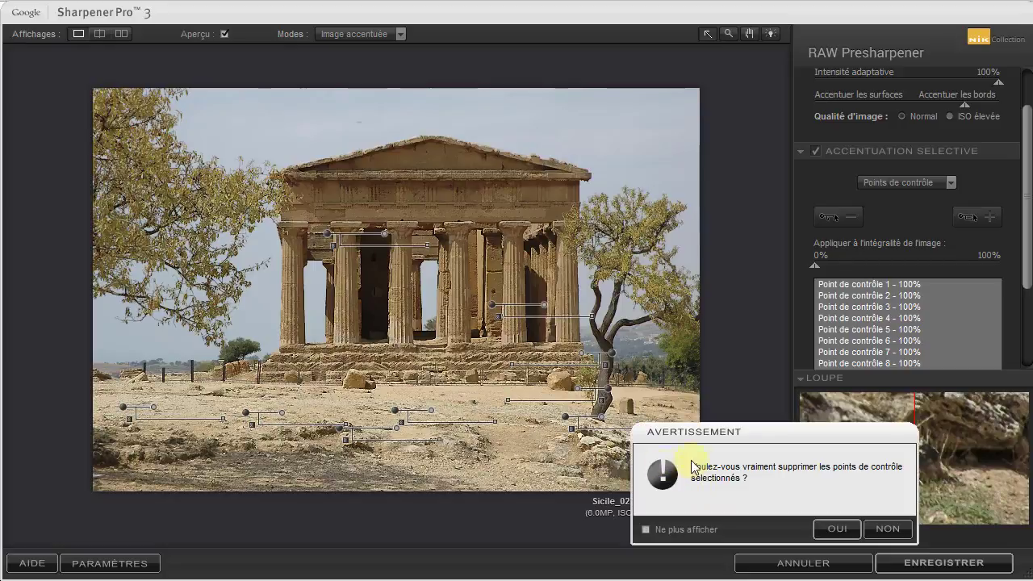
click(836, 528)
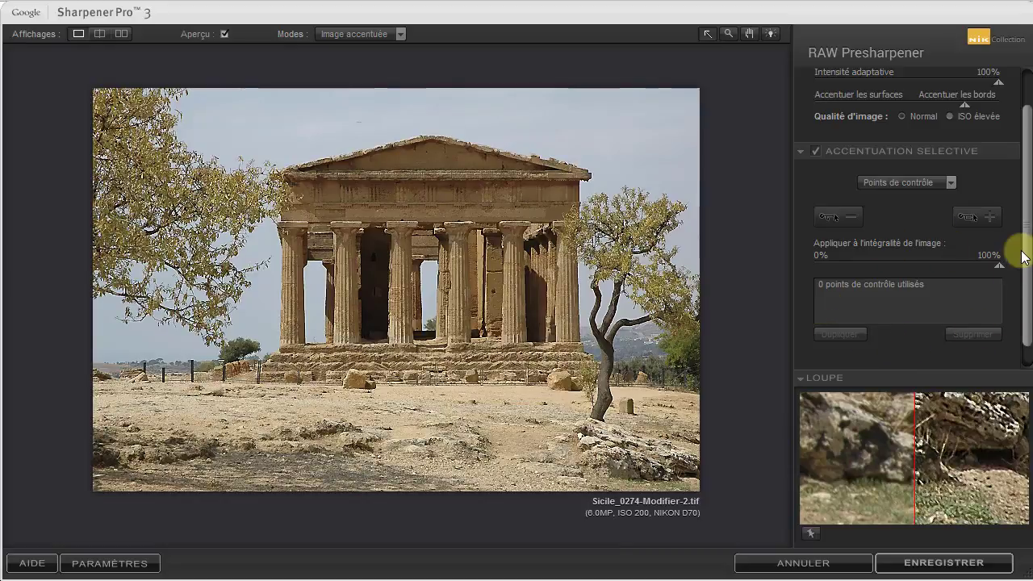
- Set Intensité adaptative to 100% and shift the surface/edge balance fully towards Accentuer les bords
double_click(1000, 86)
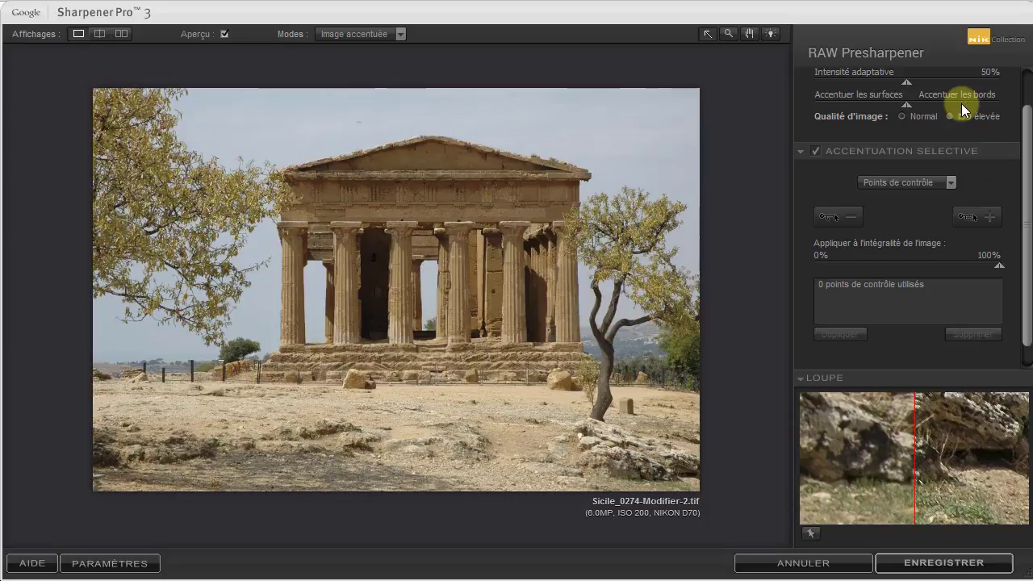
drag(1024, 156, 1027, 134)
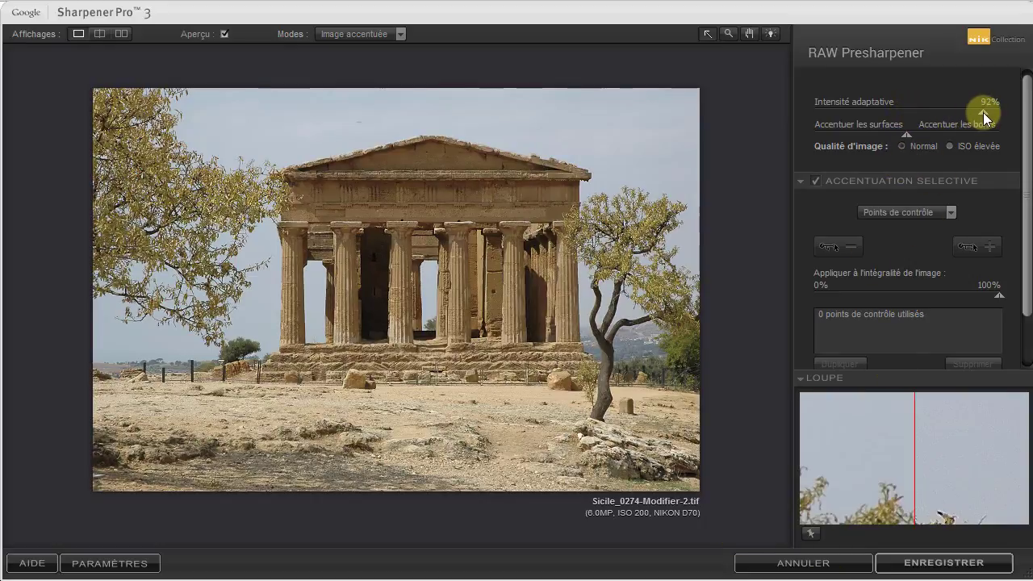
drag(983, 113, 1001, 114)
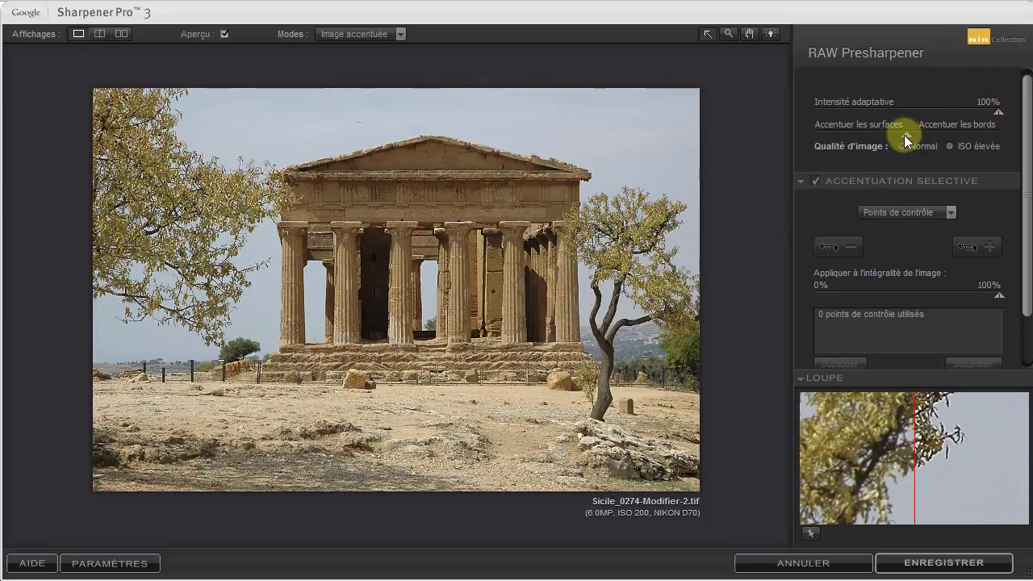
drag(904, 137, 1004, 144)
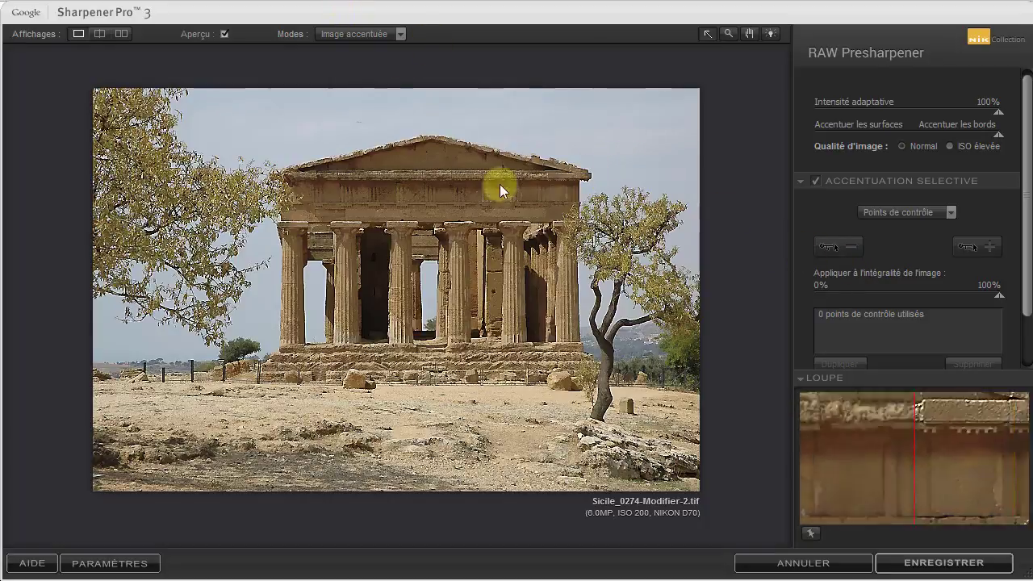
- Check the sharpening coverage in Masque d'effet and Superposition des effets modes, and return the preview to Image accentuée
click(399, 36)
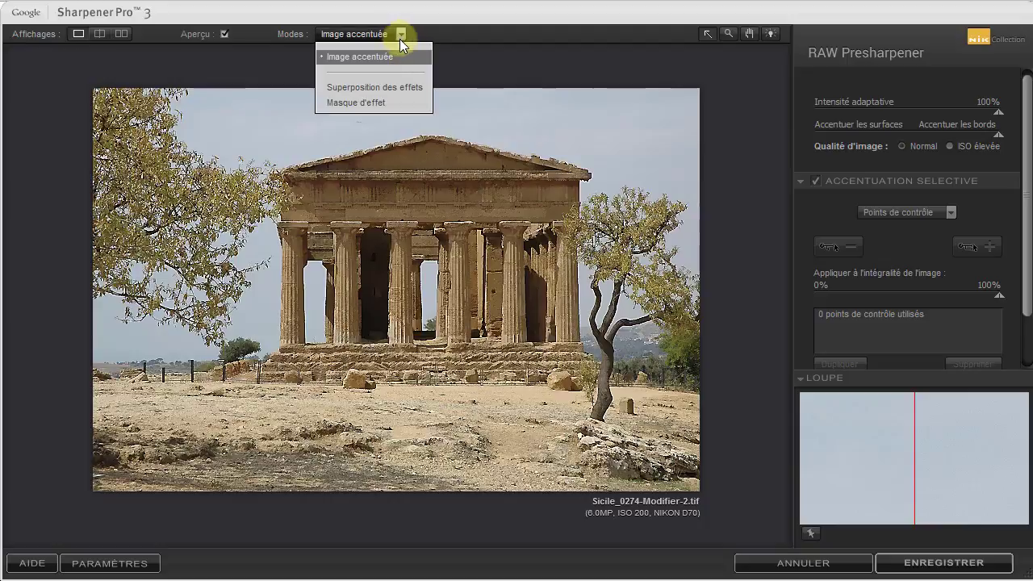
click(395, 103)
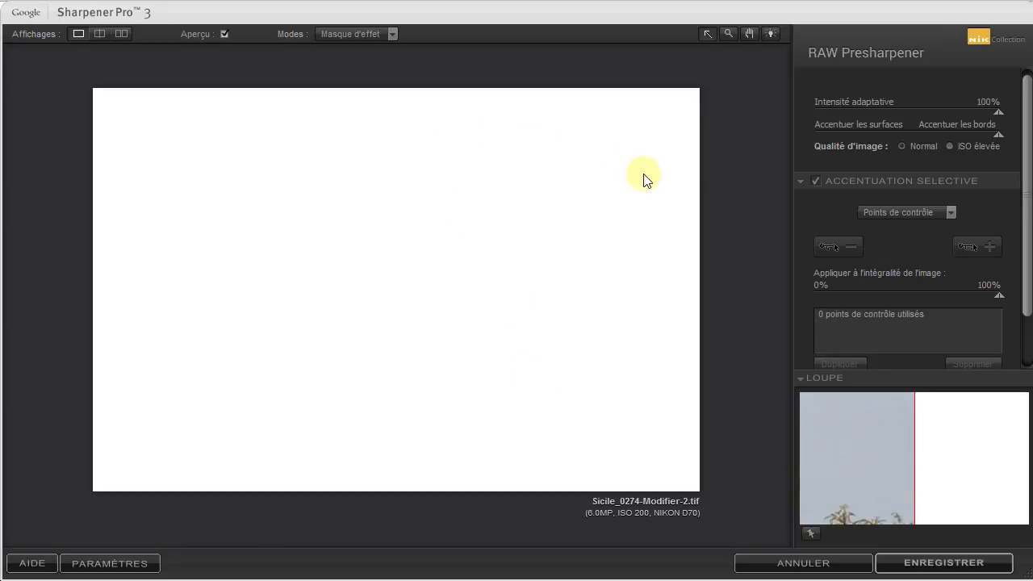
click(397, 38)
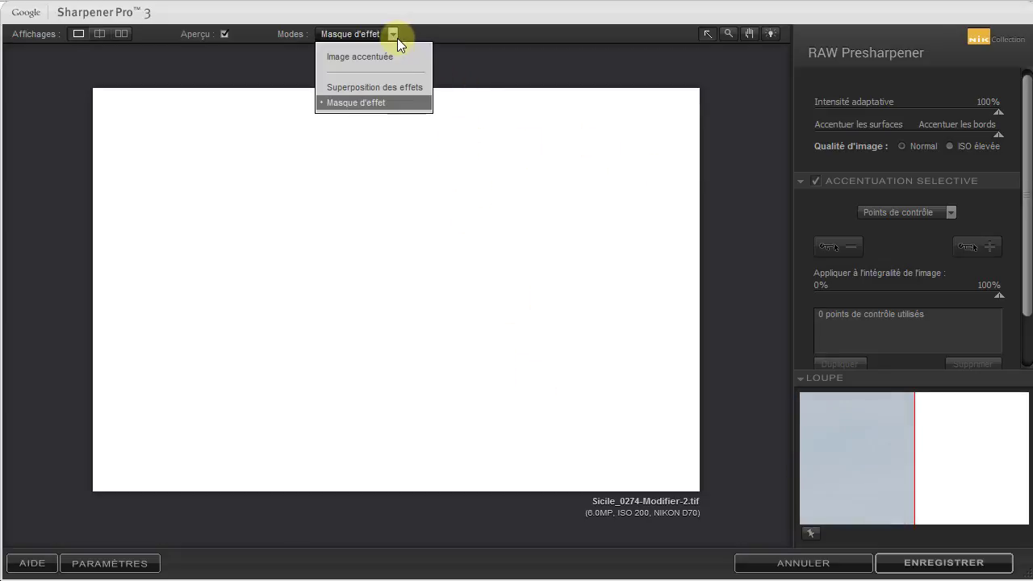
click(391, 87)
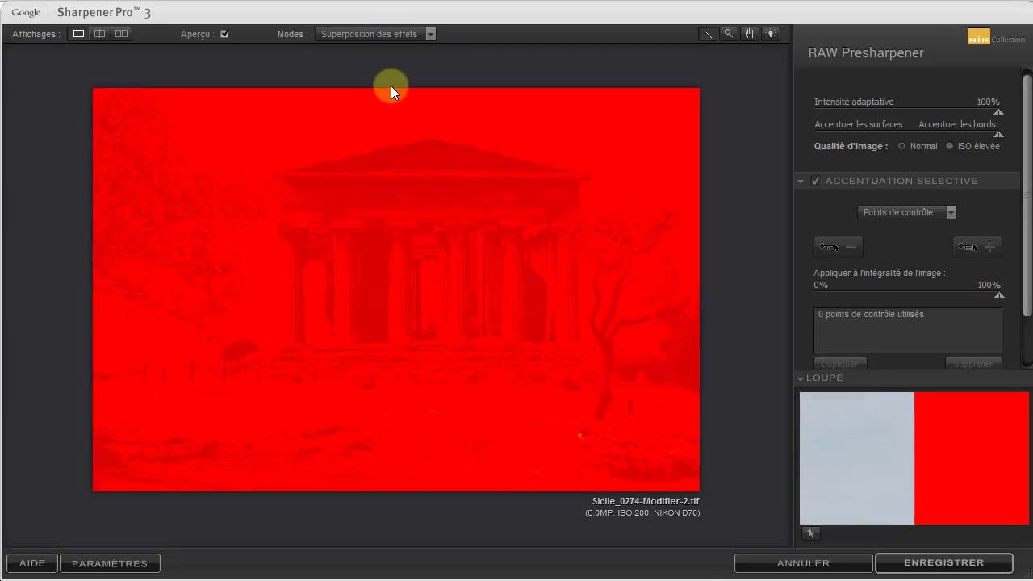
click(430, 35)
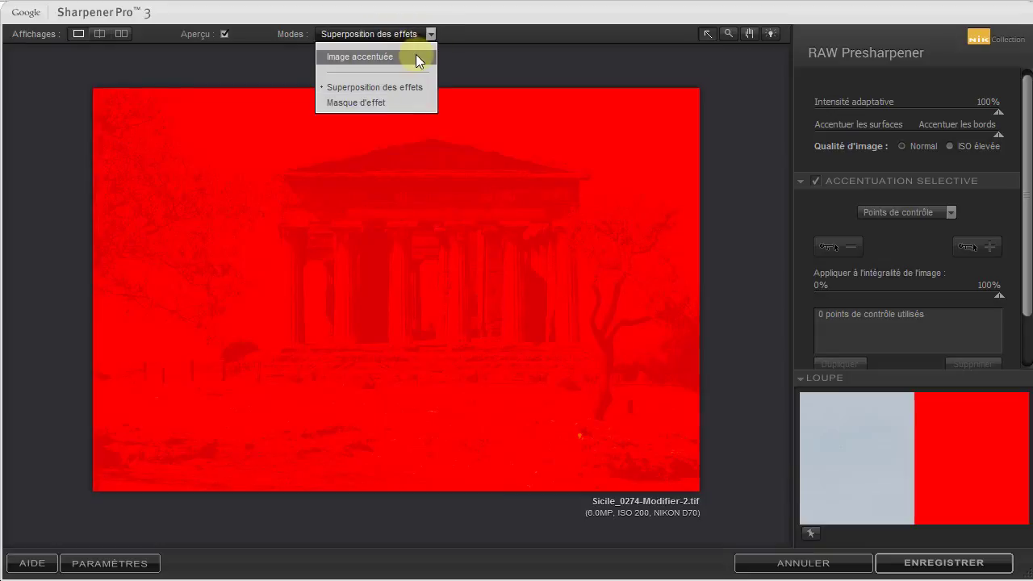
click(415, 54)
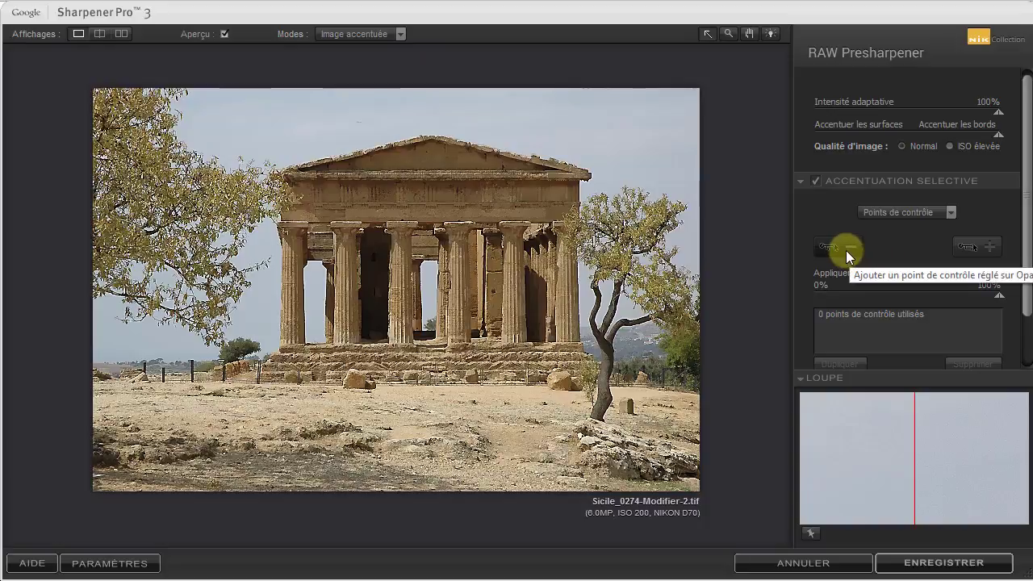
- Place a 0% opacity control point in the sky right of the pediment, enlarge its radius, and duplicate it into the upper-left sky
click(846, 250)
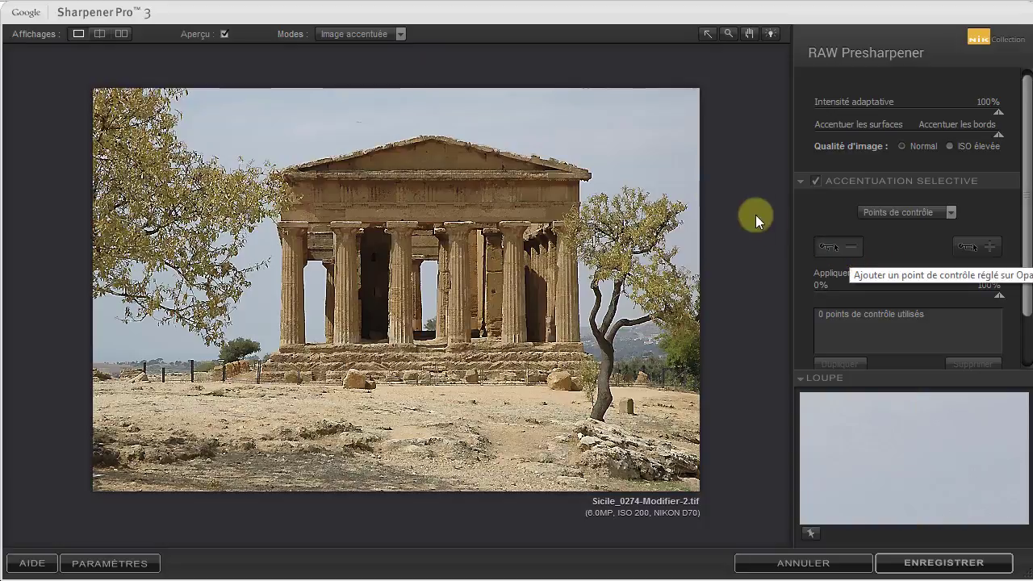
click(619, 138)
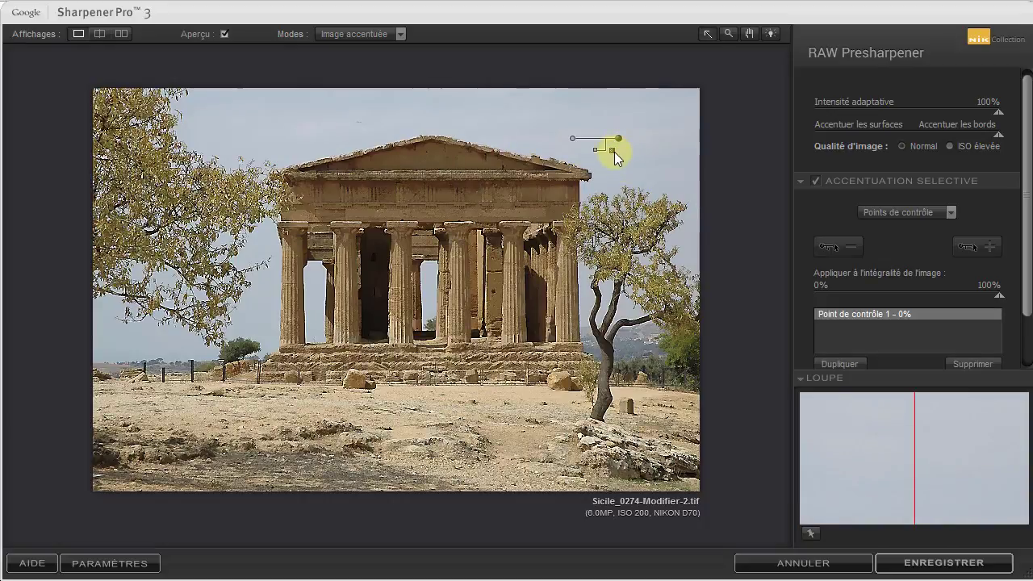
click(597, 157)
drag(575, 144, 553, 146)
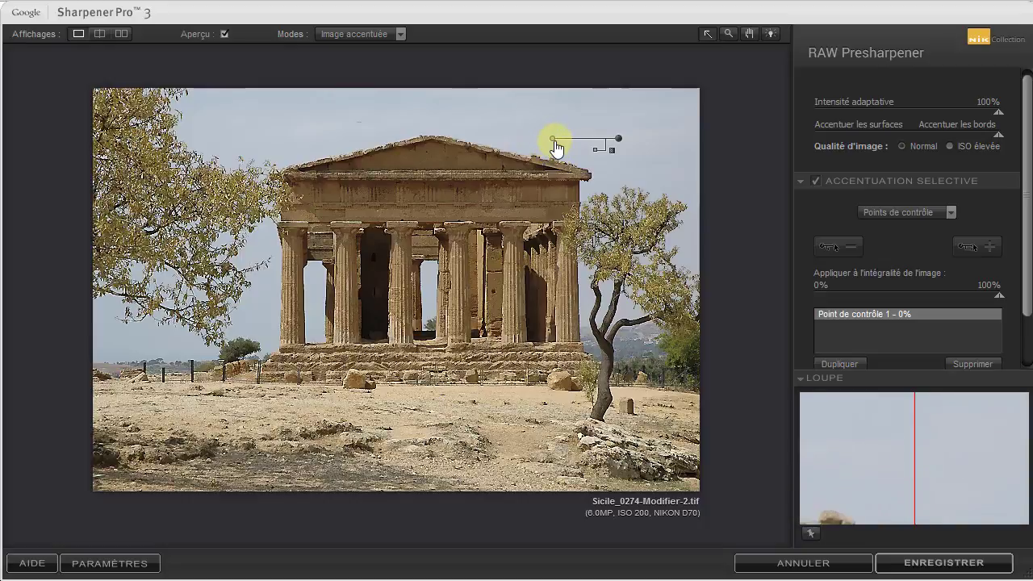
drag(553, 140, 287, 134)
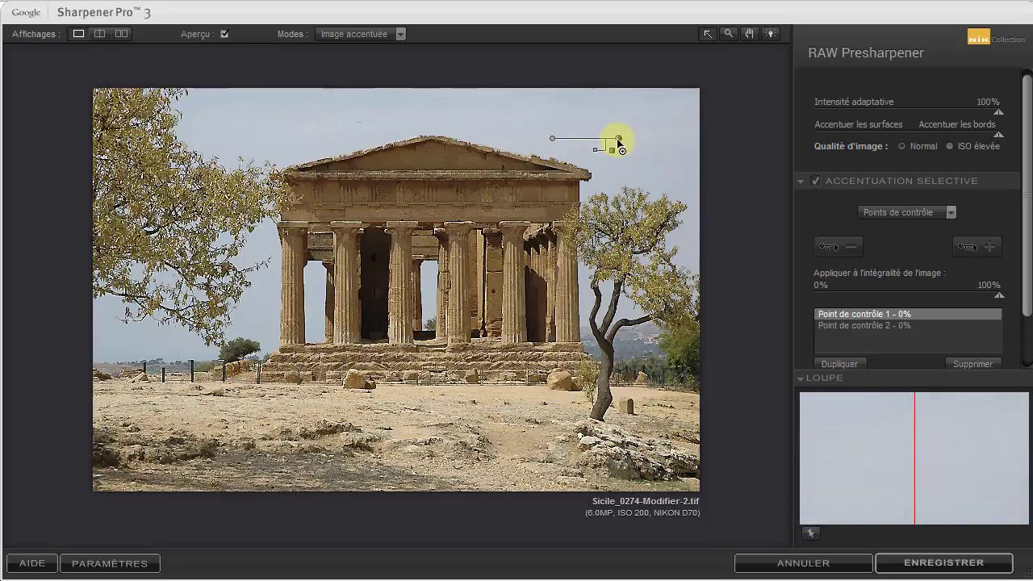
drag(620, 142, 239, 143)
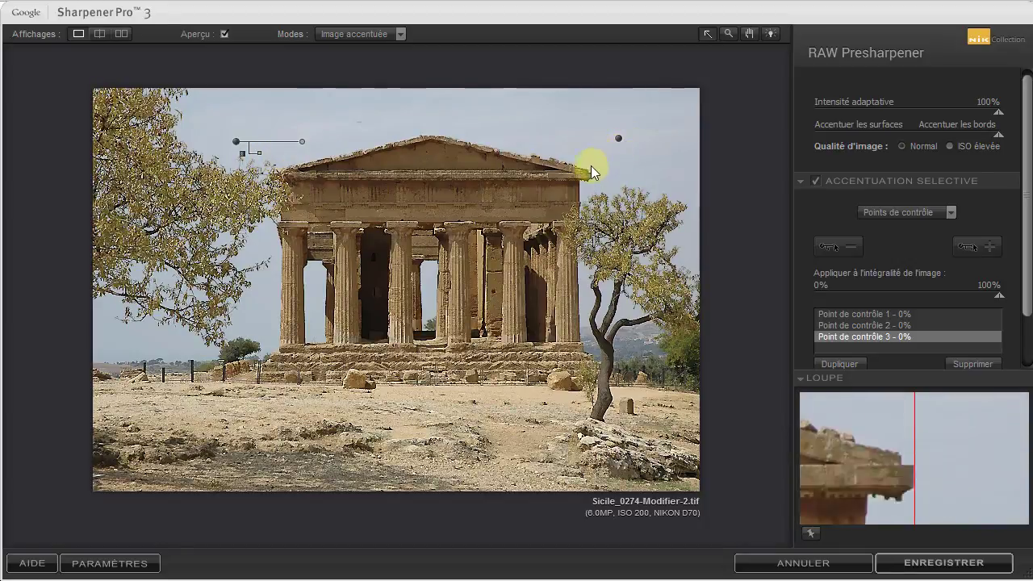
- In Masque d'effet mode, duplicate the upper-left sky point to the low sky near the left horizon and reduce its radius
click(399, 34)
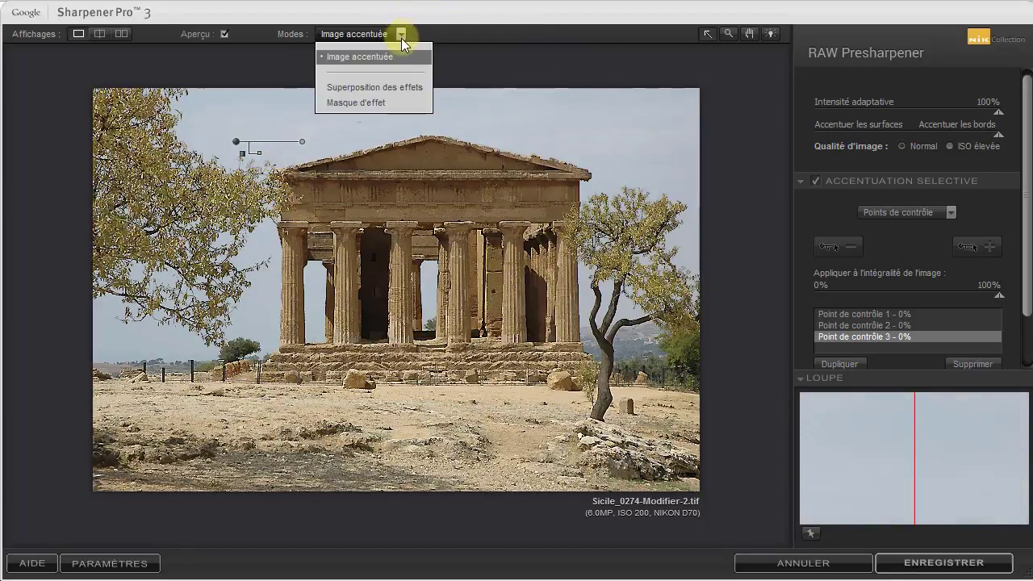
click(386, 103)
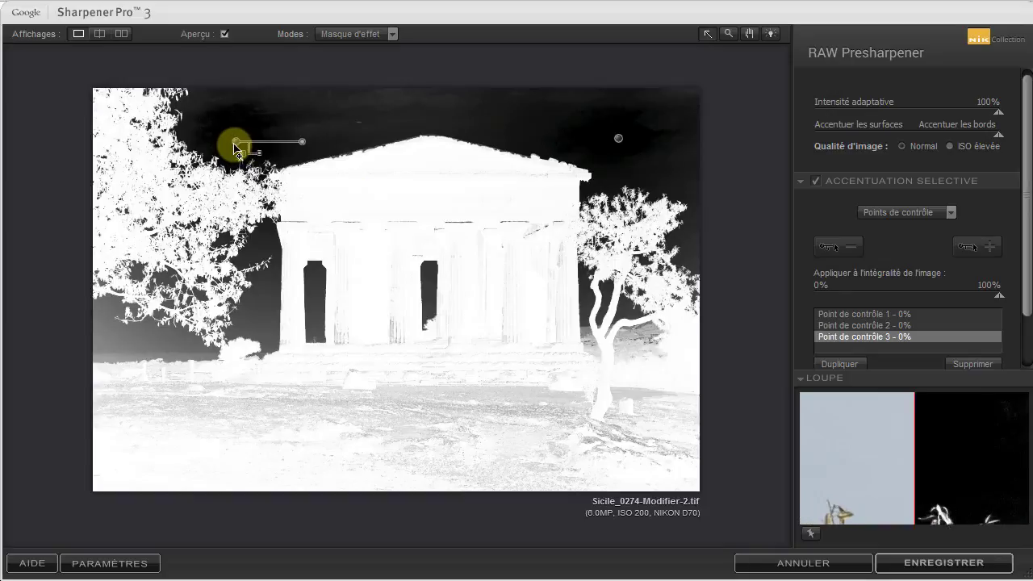
mouse_move(237, 147)
drag(236, 143, 132, 336)
alt+click(201, 339)
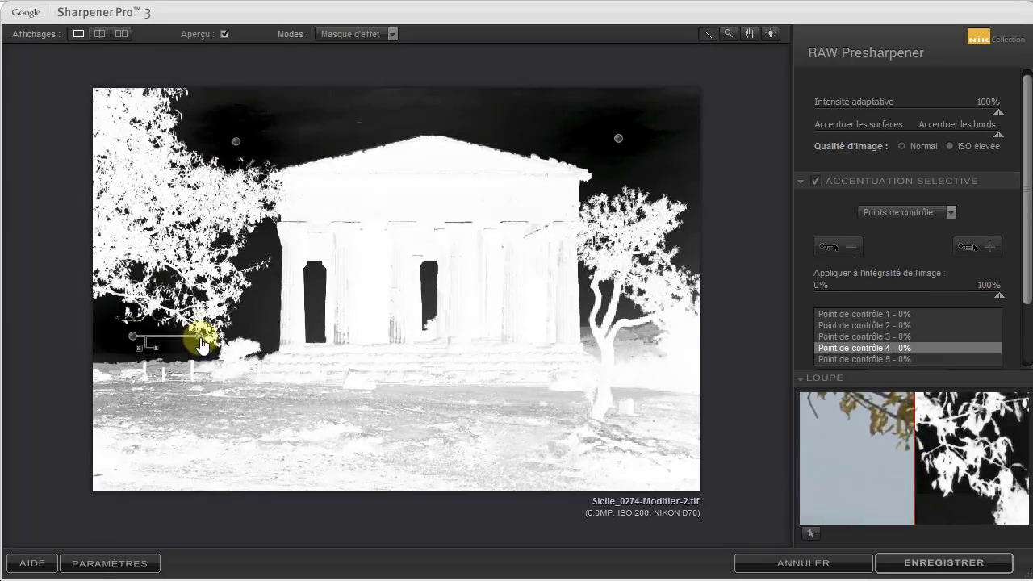
drag(194, 345, 168, 336)
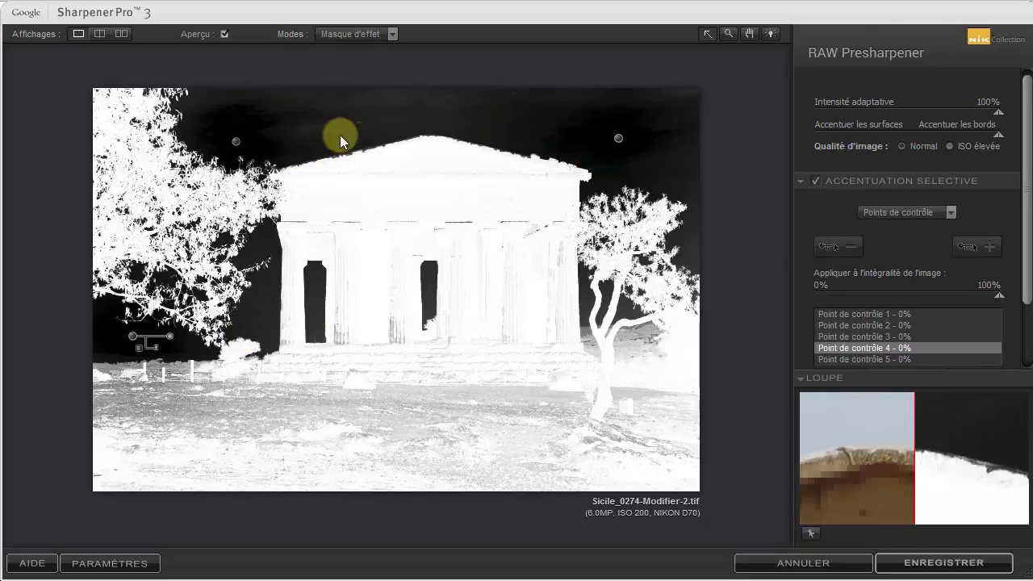
- Duplicate the upper-left sky point beside the temple's left column and above the pediment's peak, reducing the radius of both copies
mouse_move(236, 146)
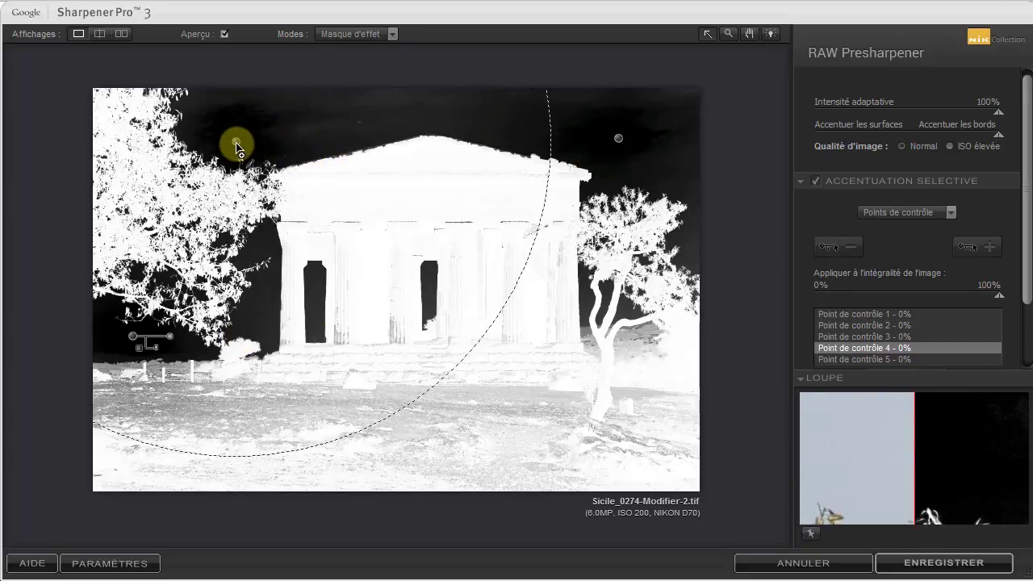
drag(236, 145, 283, 313)
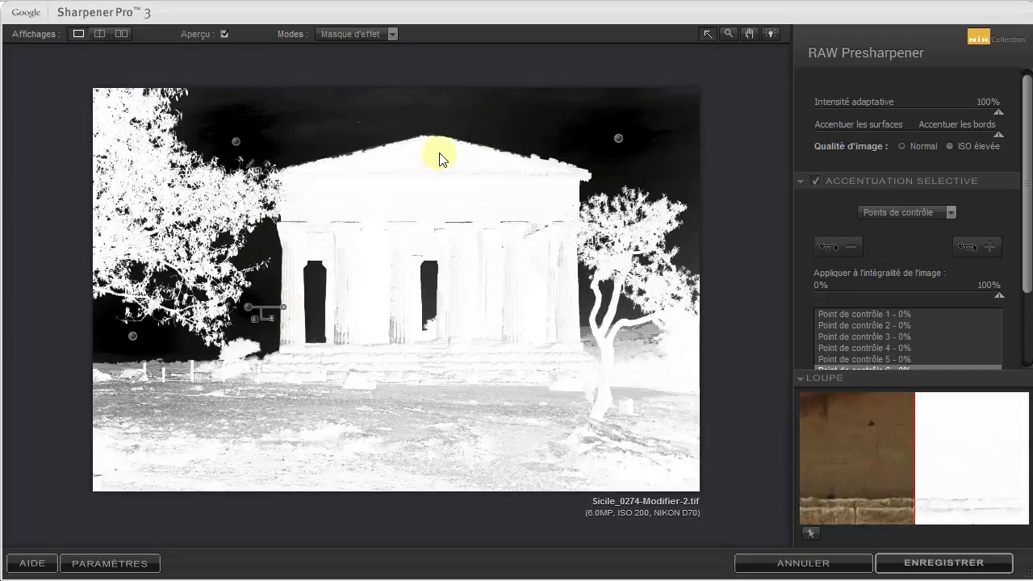
mouse_move(236, 144)
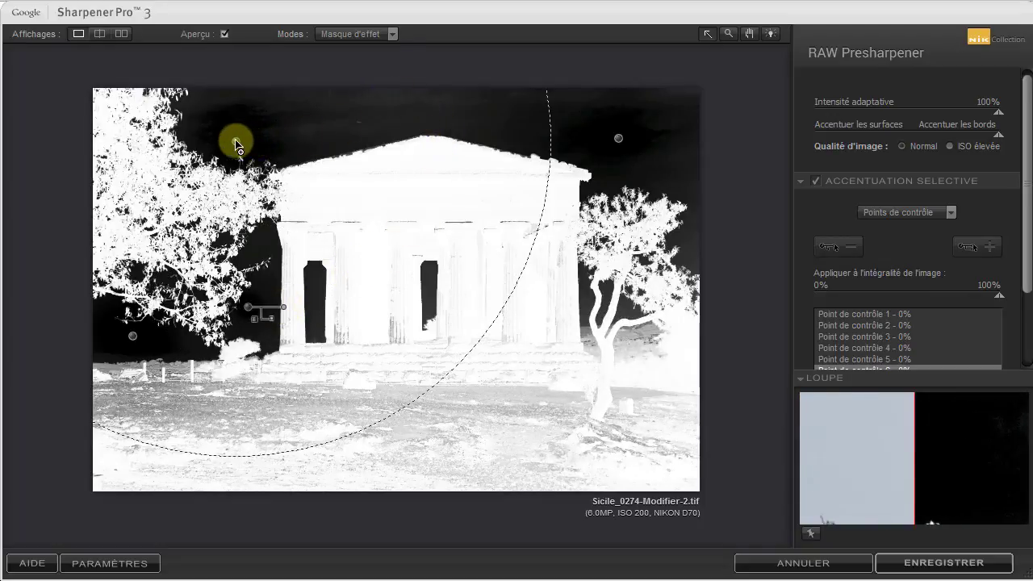
drag(237, 144, 422, 106)
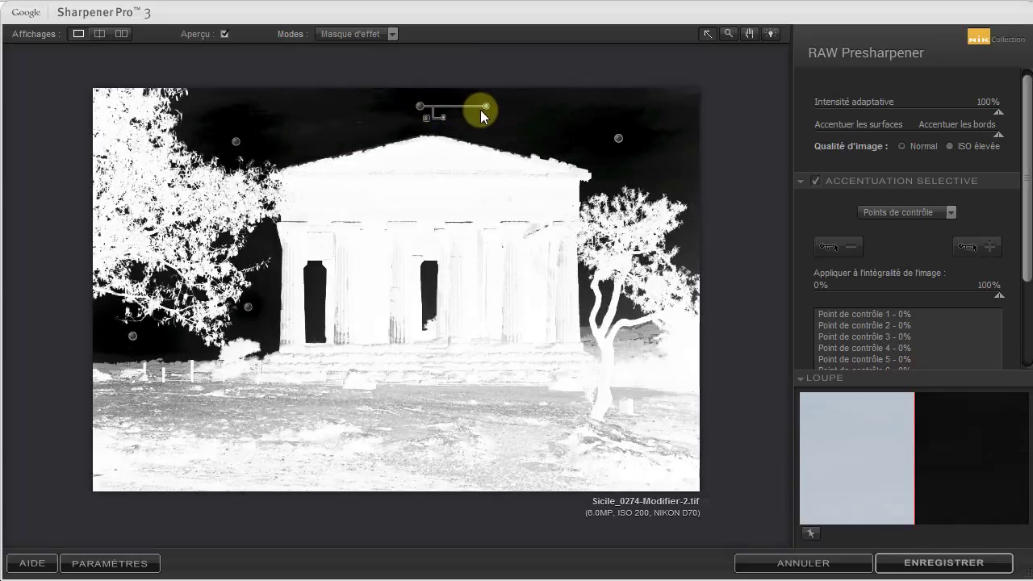
drag(487, 107, 460, 106)
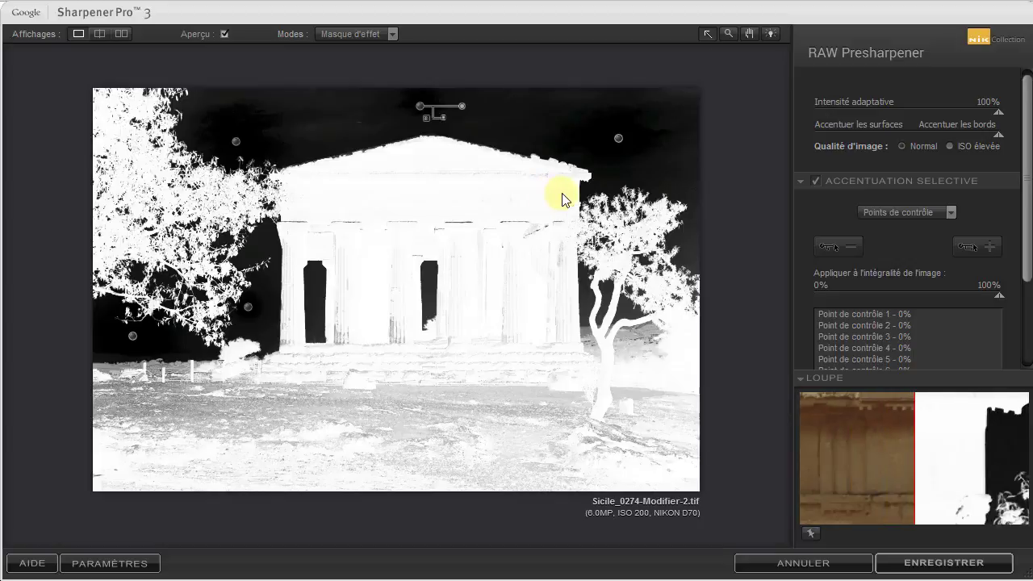
- Duplicate the right sky point into the upper-right corner of the sky, and view the coverage in Superposition des effets mode
click(619, 141)
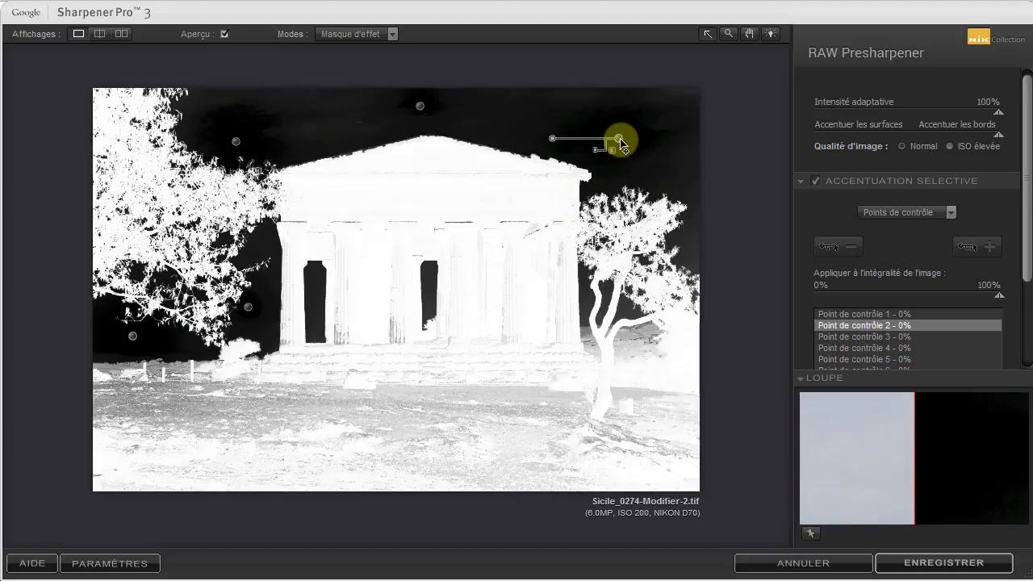
drag(621, 143, 682, 109)
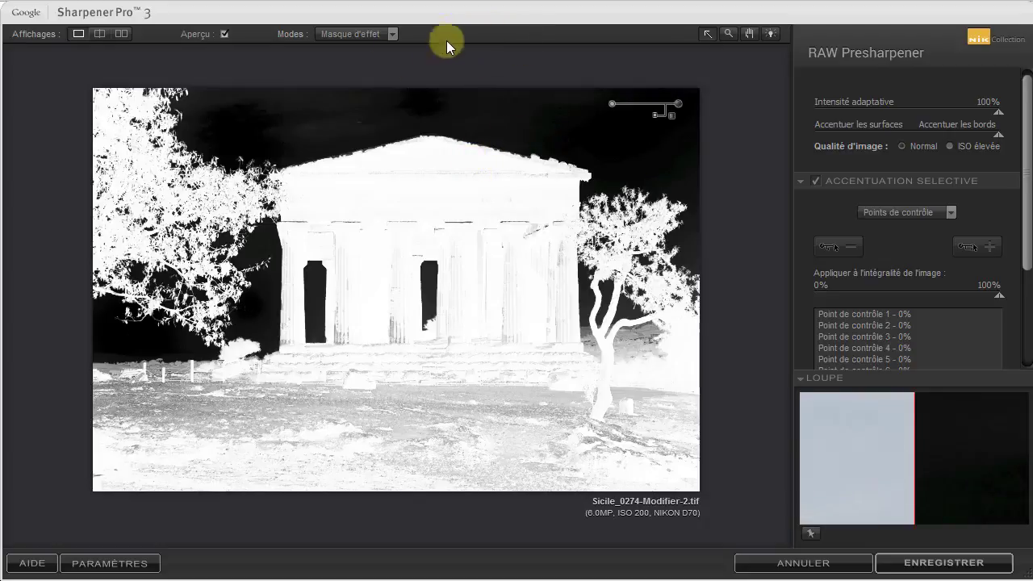
click(393, 35)
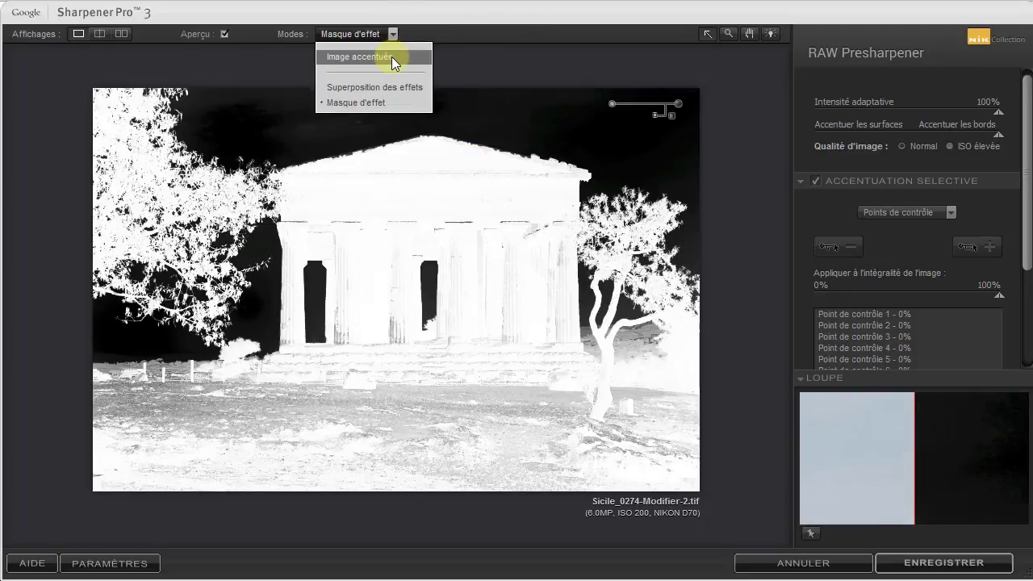
click(388, 87)
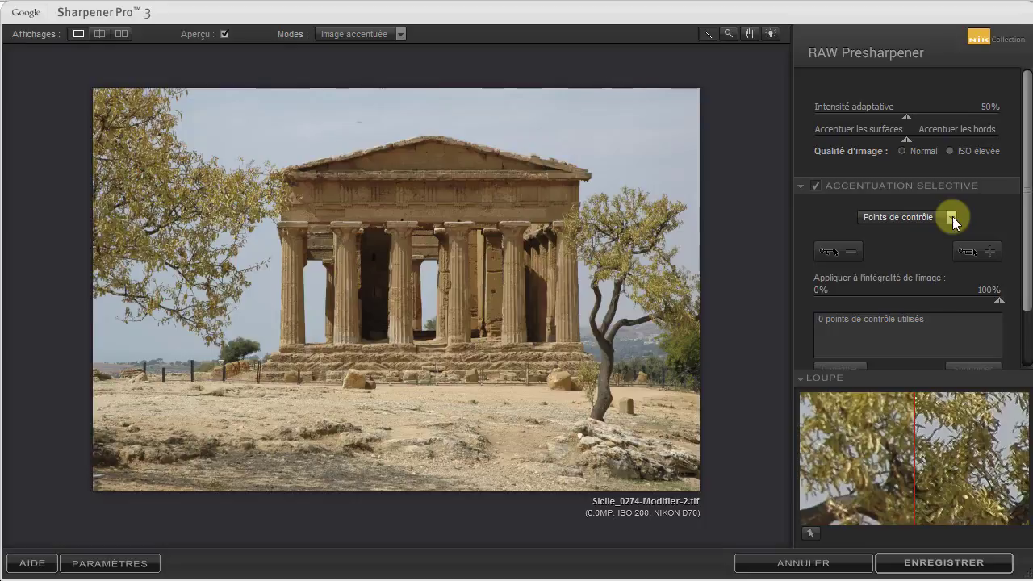
- Switch the selective sharpening method to Plages de couleurs
click(953, 218)
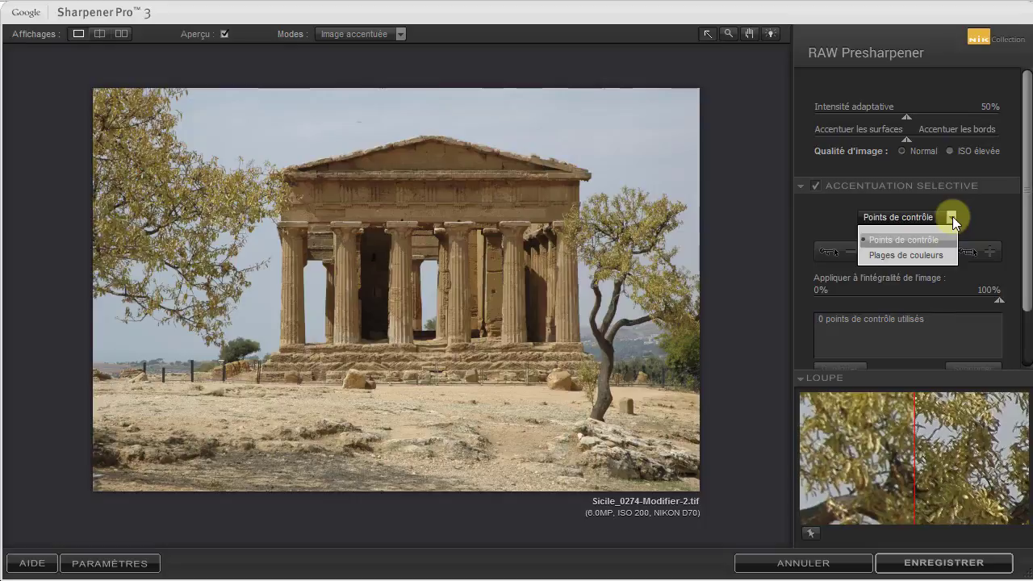
click(940, 253)
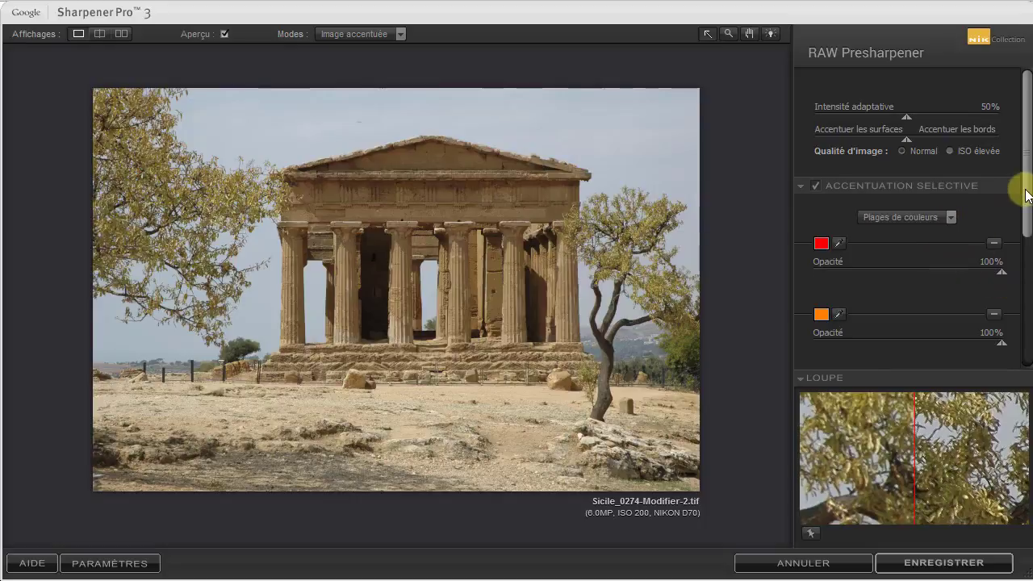
drag(1025, 189, 1028, 269)
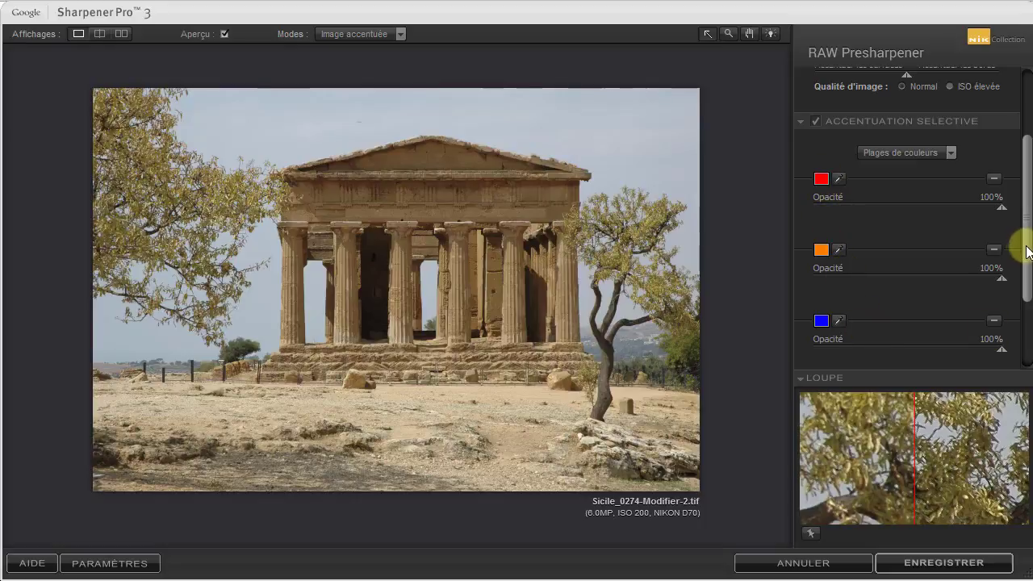
- Set Intensité adaptative to 100% and inspect the sky around the pediment's right corner at 100% zoom
drag(1027, 250, 1028, 288)
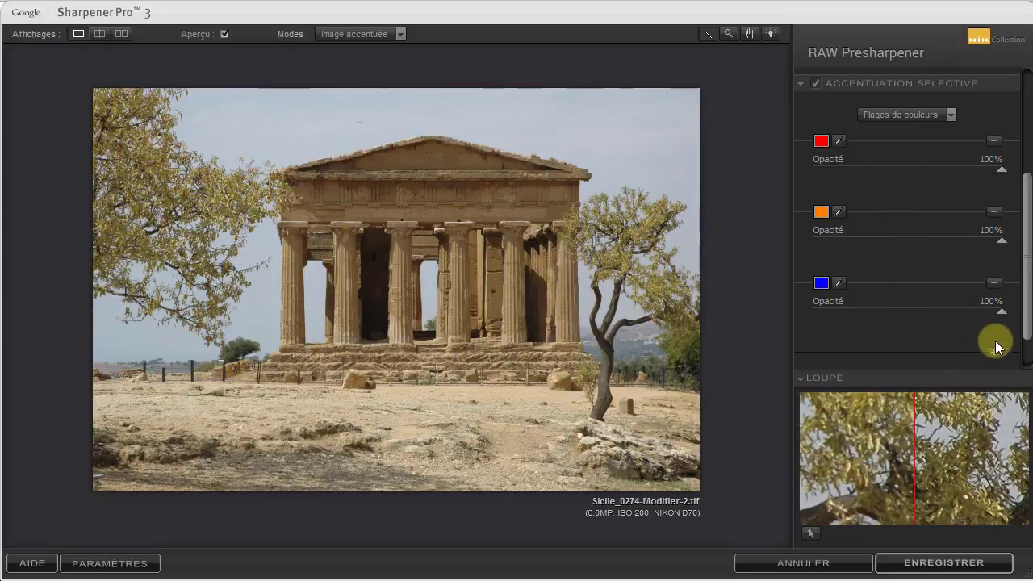
drag(1029, 317, 1029, 214)
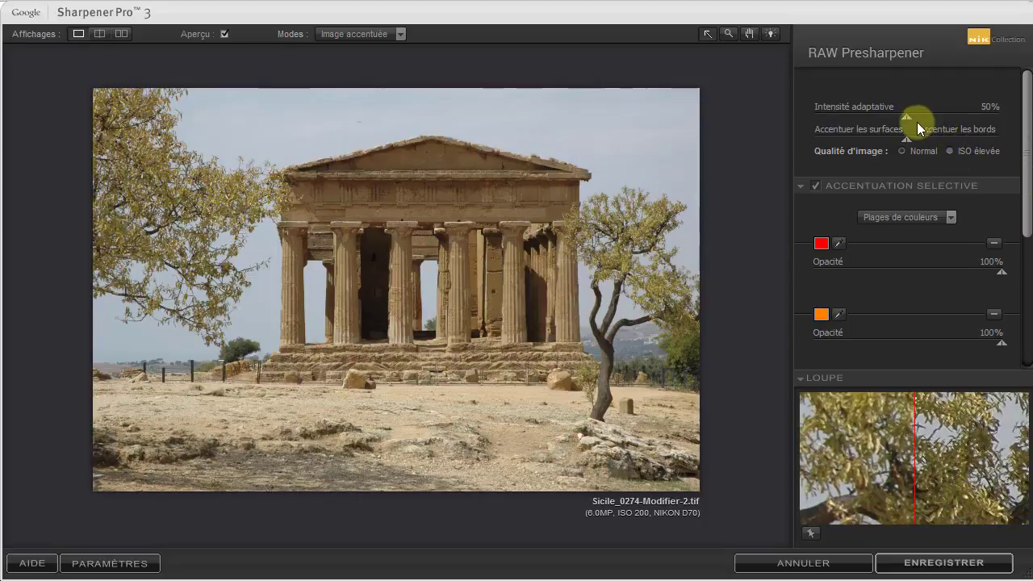
drag(905, 114, 999, 122)
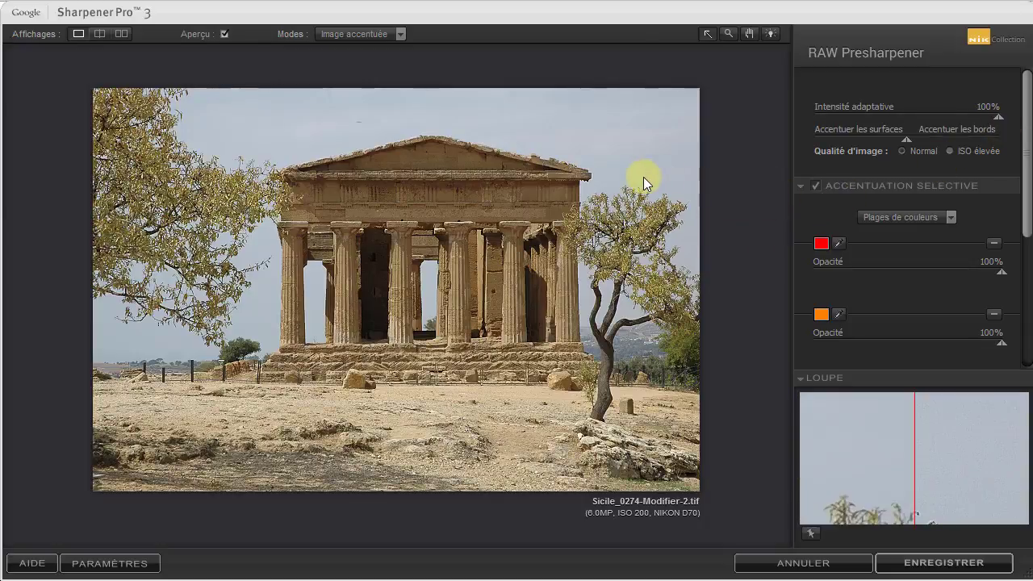
click(728, 36)
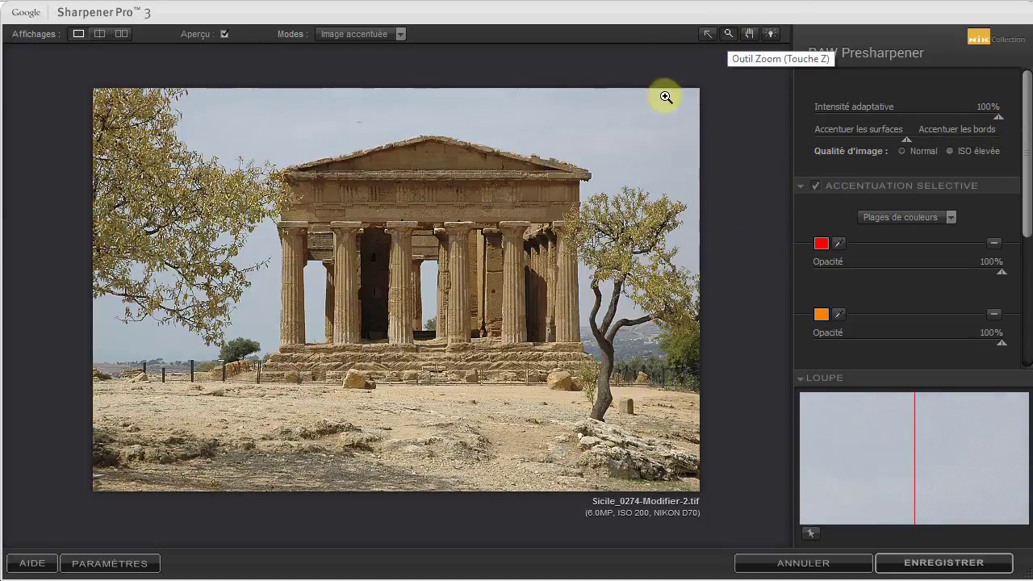
click(586, 153)
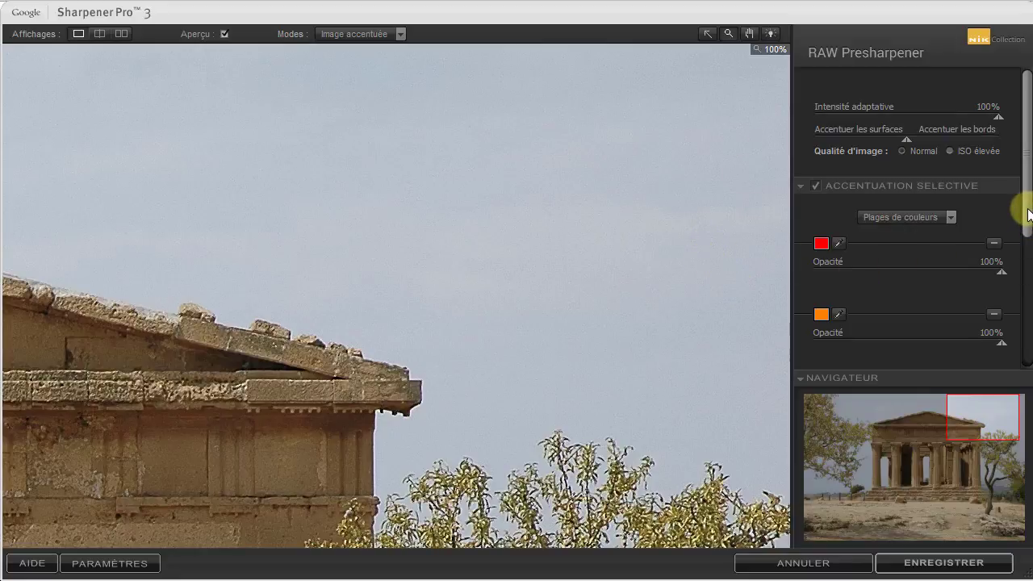
- Add a fourth colour range and sample its colour from the sky above the pediment's right corner
drag(1029, 214, 1029, 347)
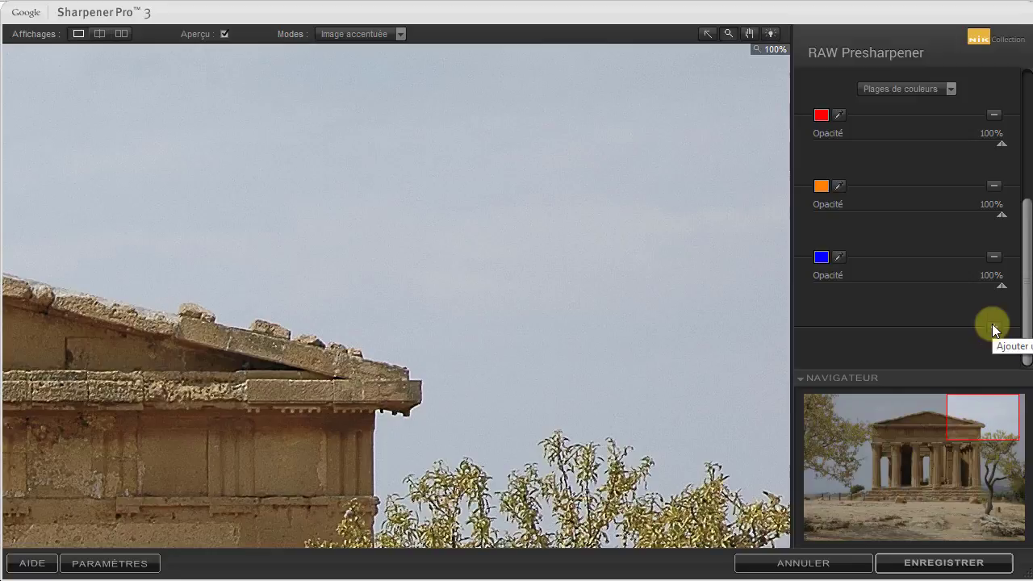
click(992, 324)
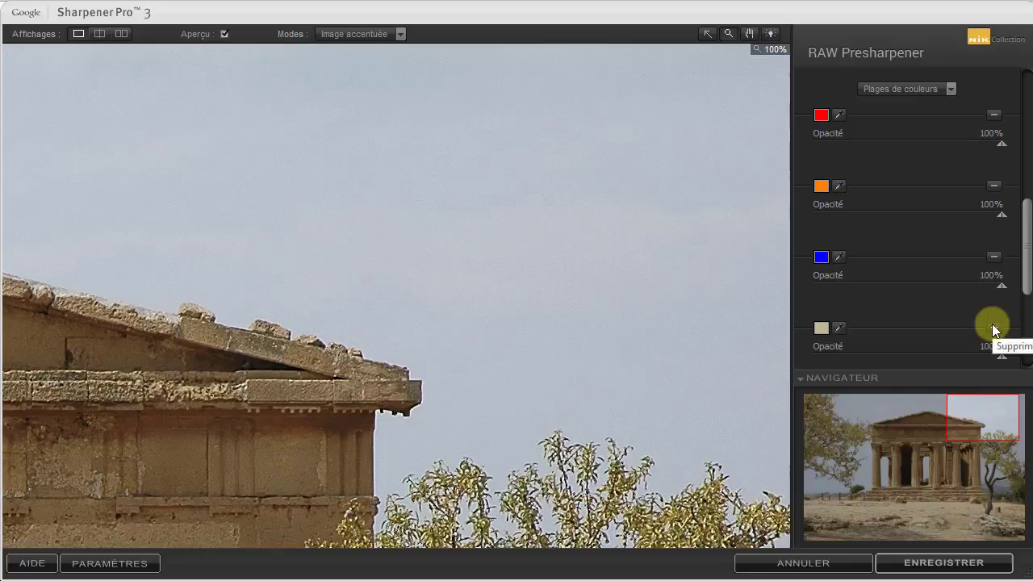
click(840, 328)
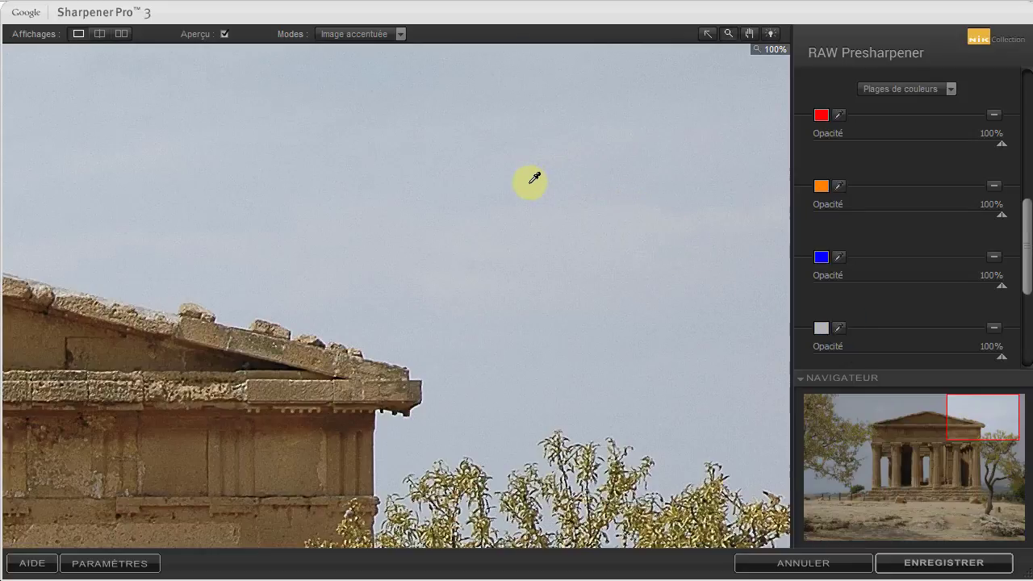
click(535, 178)
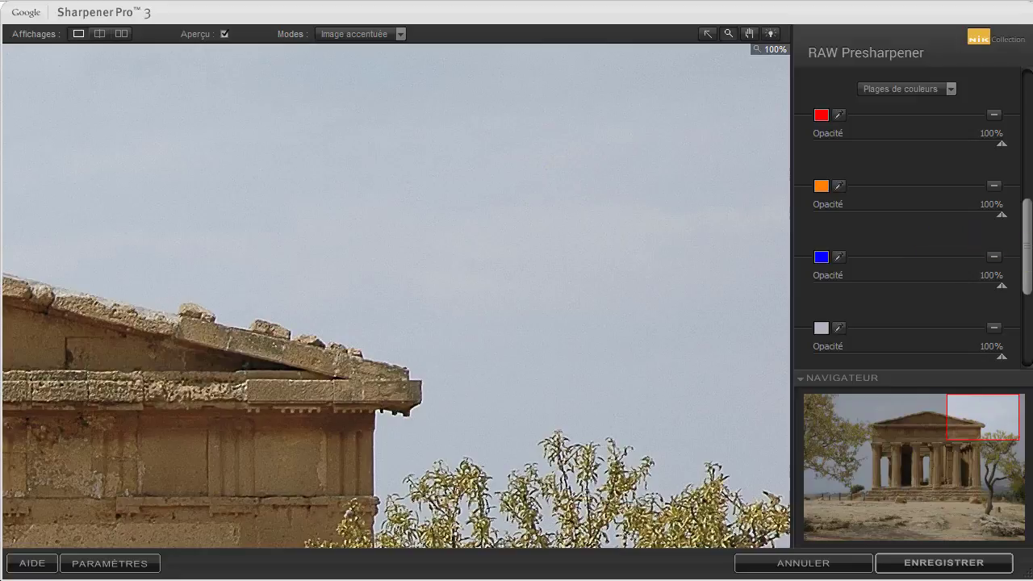
drag(1027, 256, 1031, 342)
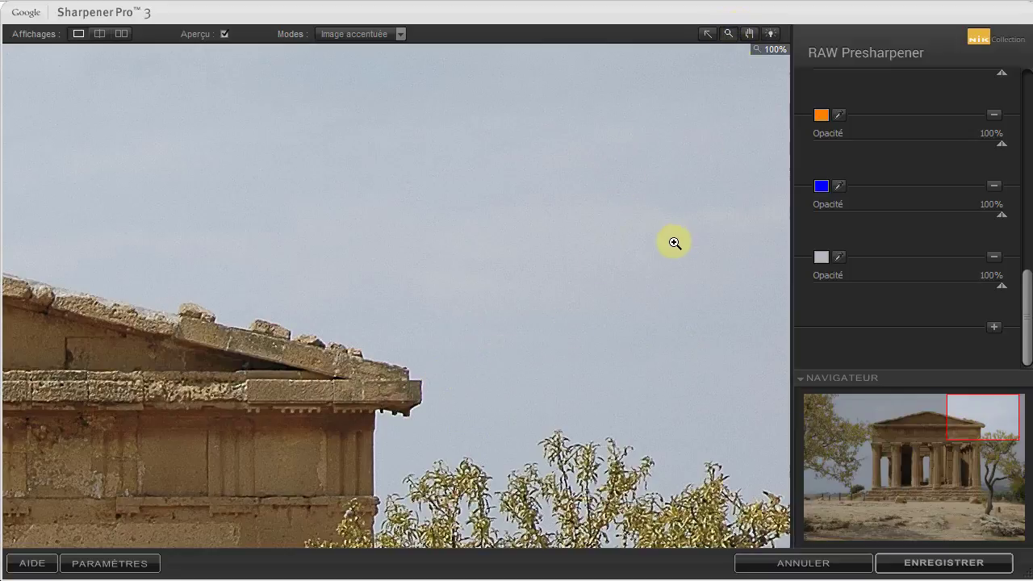
click(626, 276)
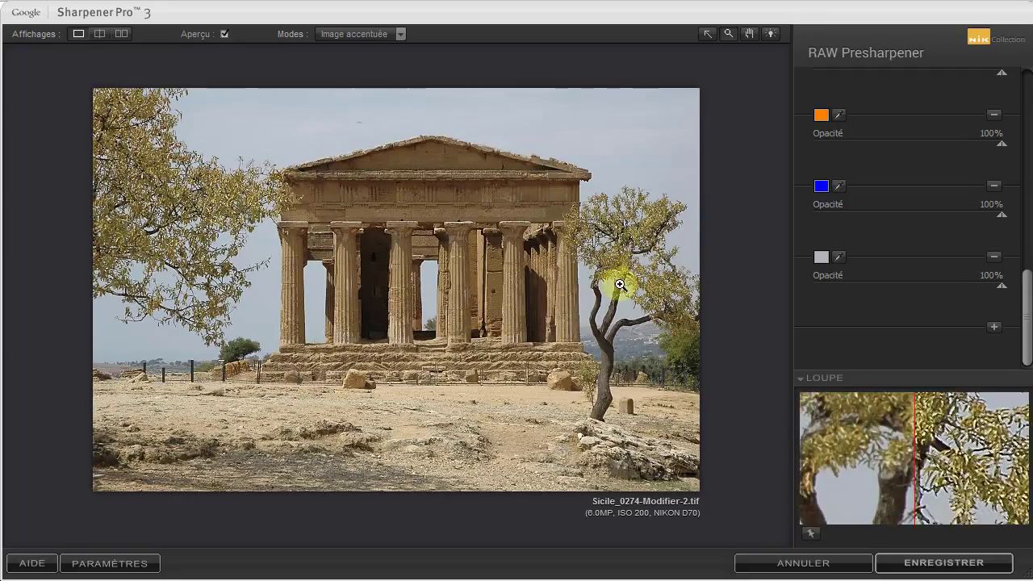
- Add two more colour ranges, sampled from the pediment's stone and from the dark opening between the temple's columns
click(992, 328)
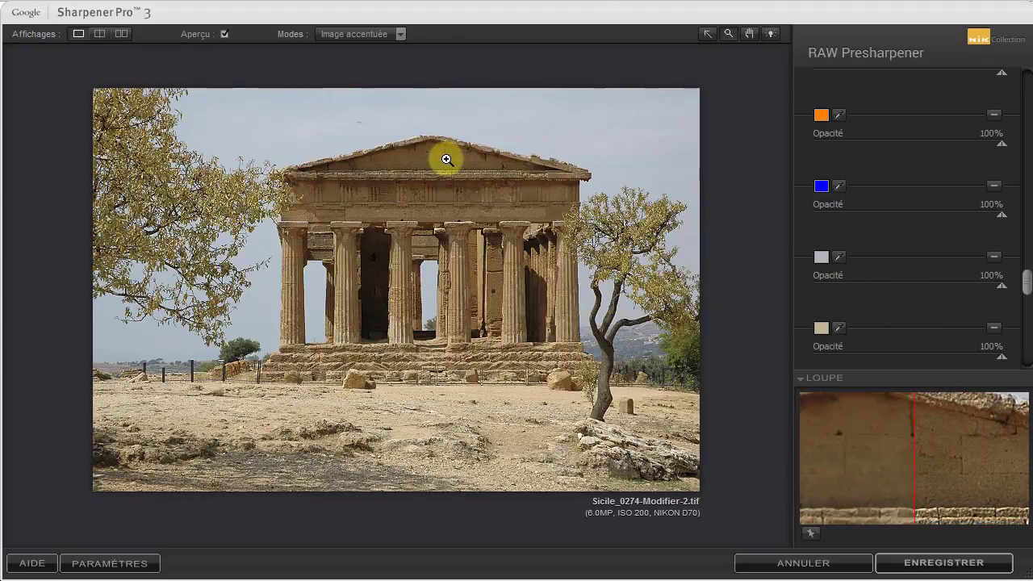
click(840, 328)
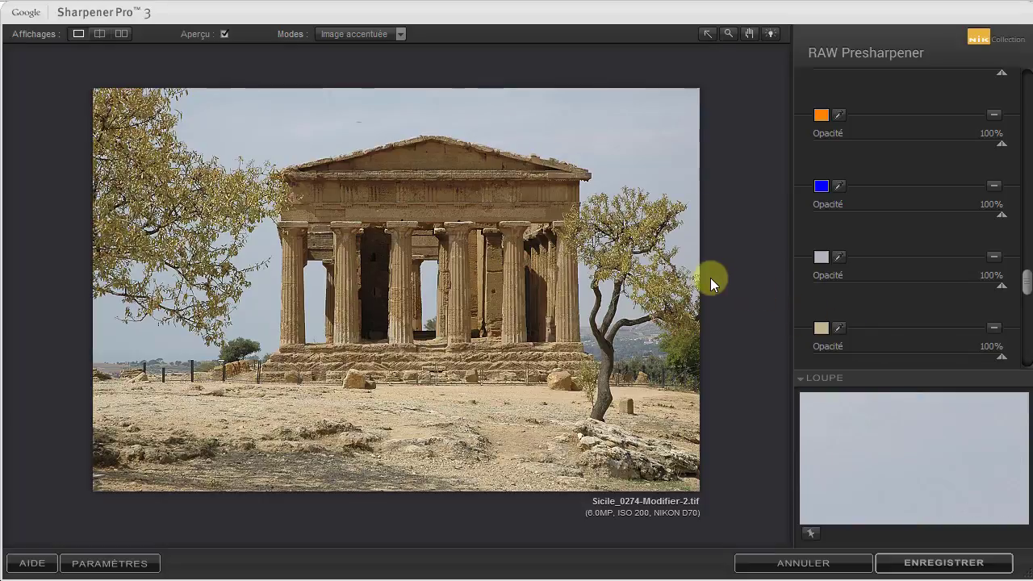
click(432, 156)
drag(1027, 279, 1028, 342)
click(994, 343)
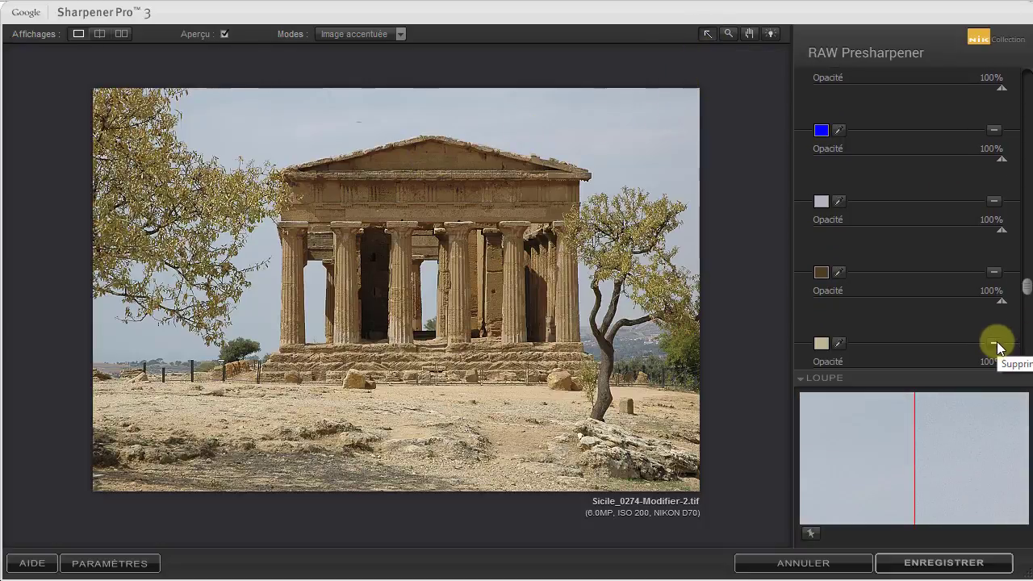
click(839, 343)
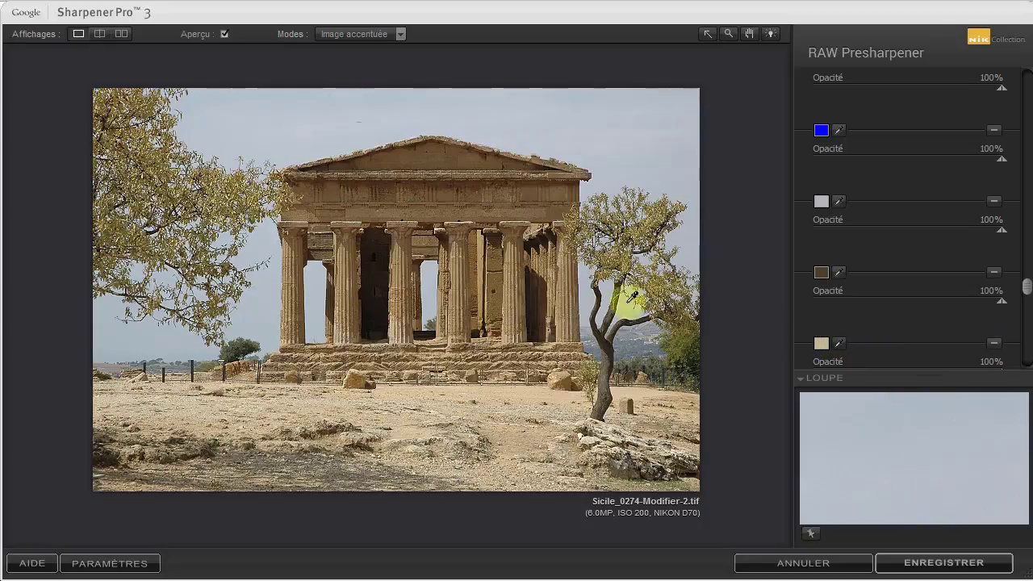
click(379, 270)
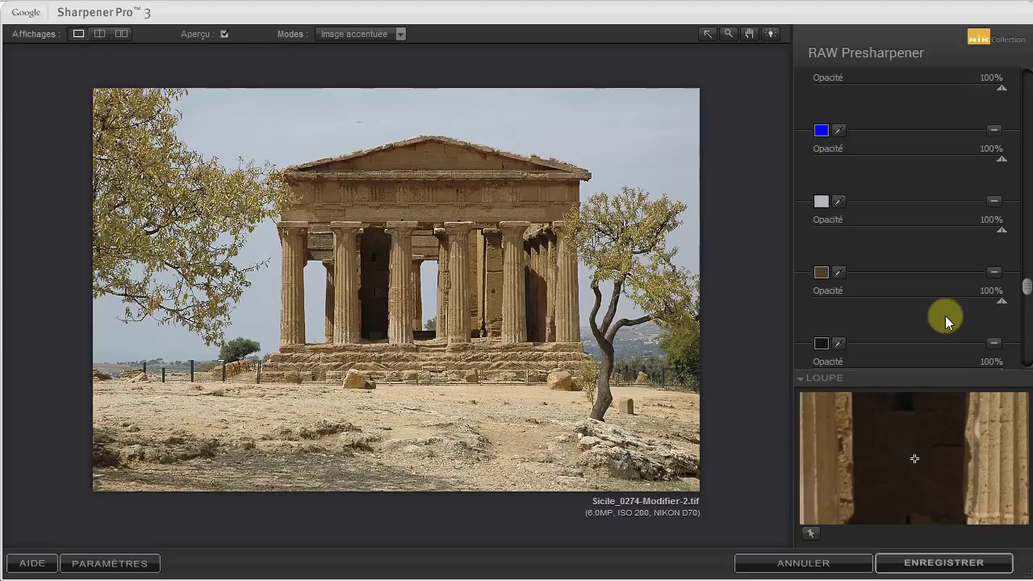
- Add two more colour ranges, sampled from the left tree's foliage and from the sandy ground in front of the temple
drag(1026, 286, 1025, 353)
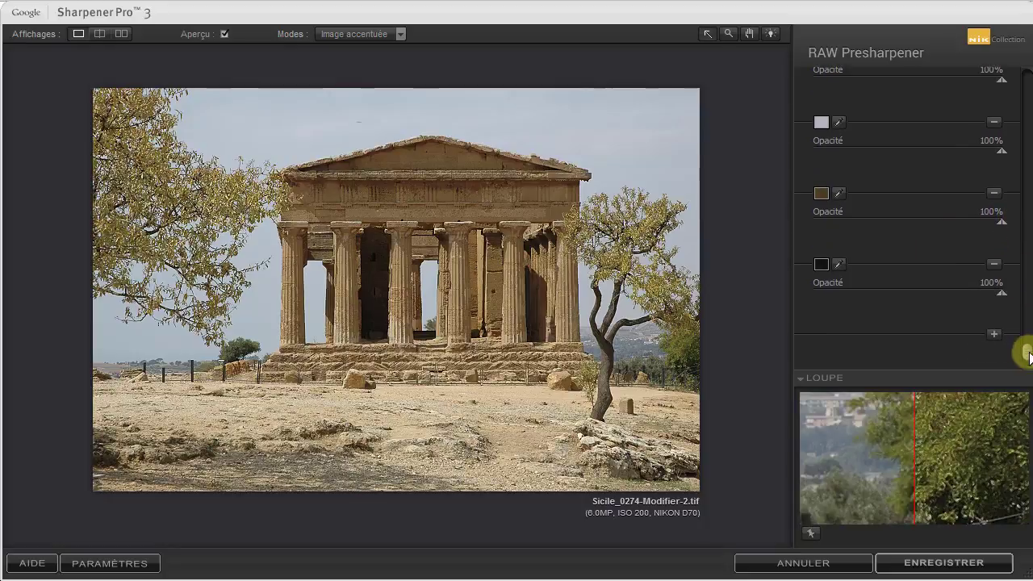
click(838, 334)
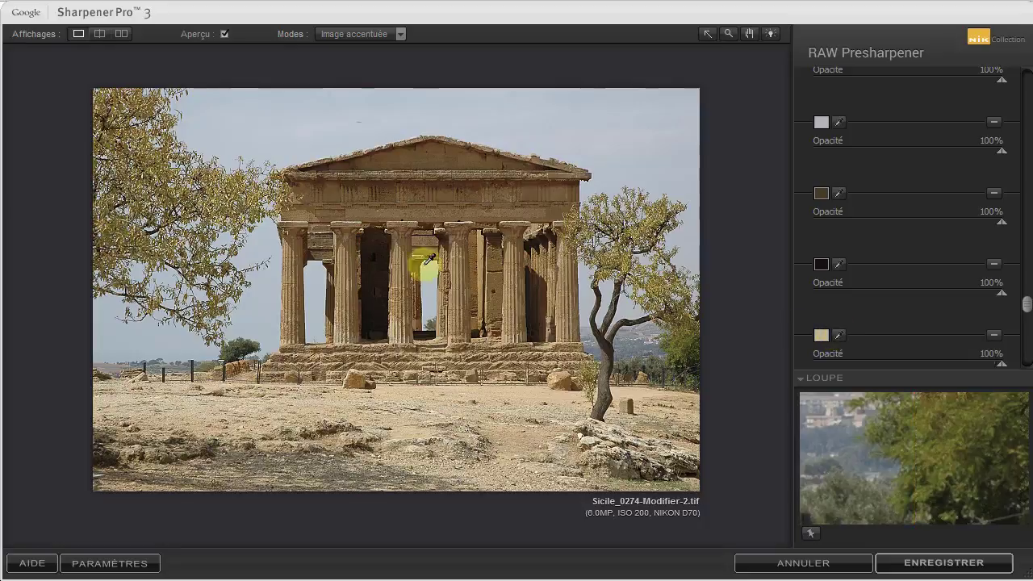
click(158, 153)
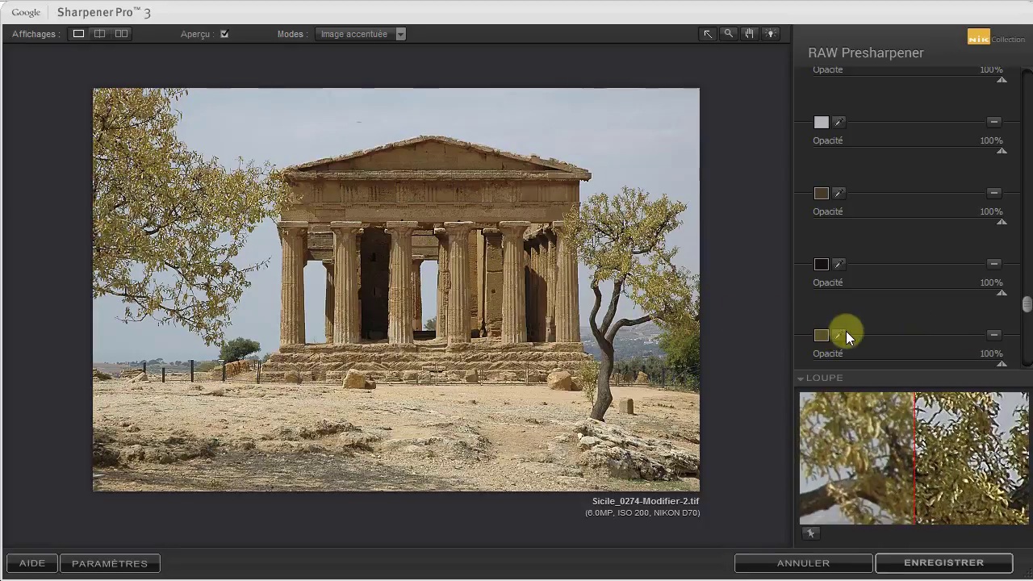
drag(1024, 304, 1025, 356)
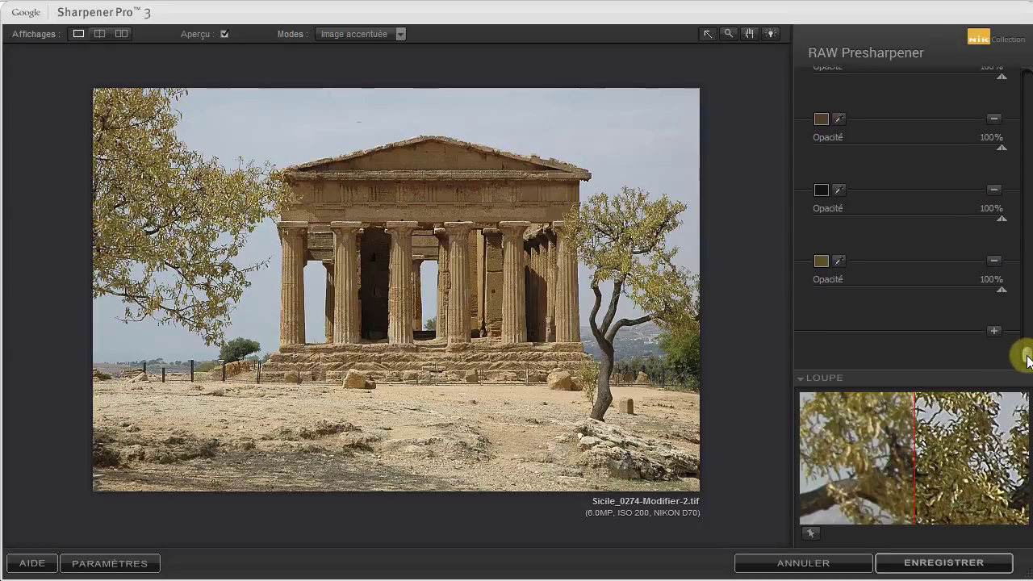
click(993, 329)
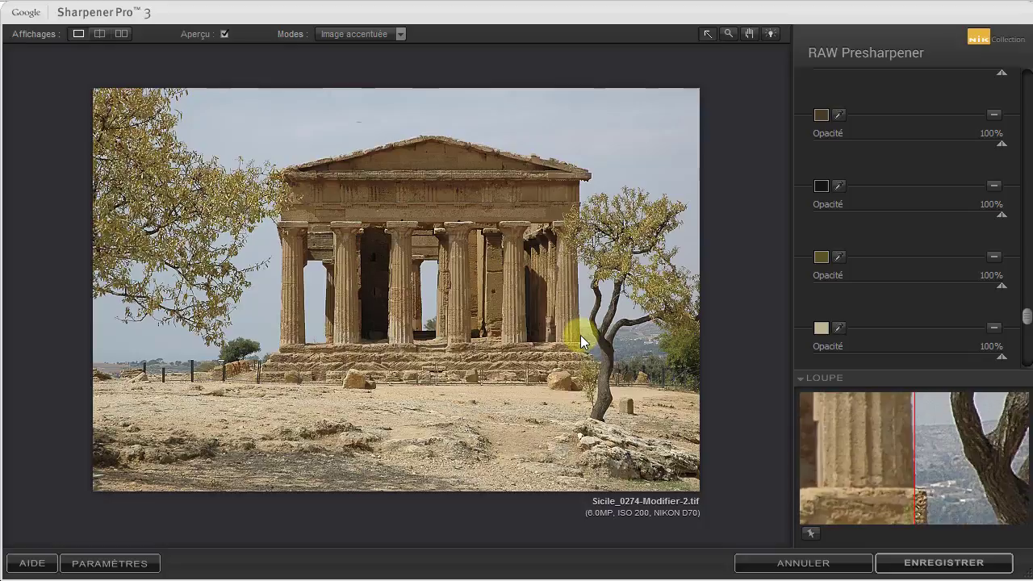
click(841, 329)
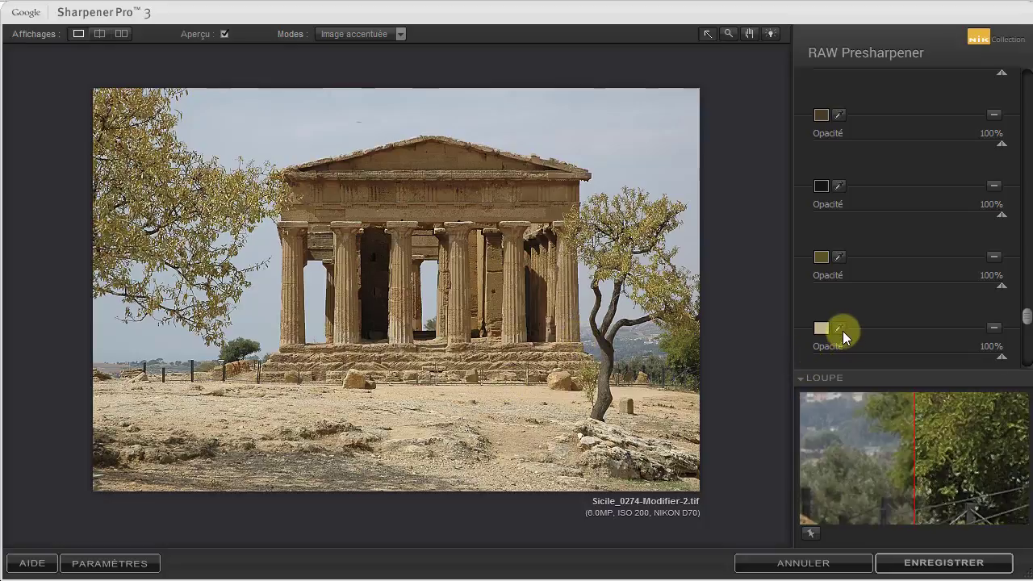
click(422, 395)
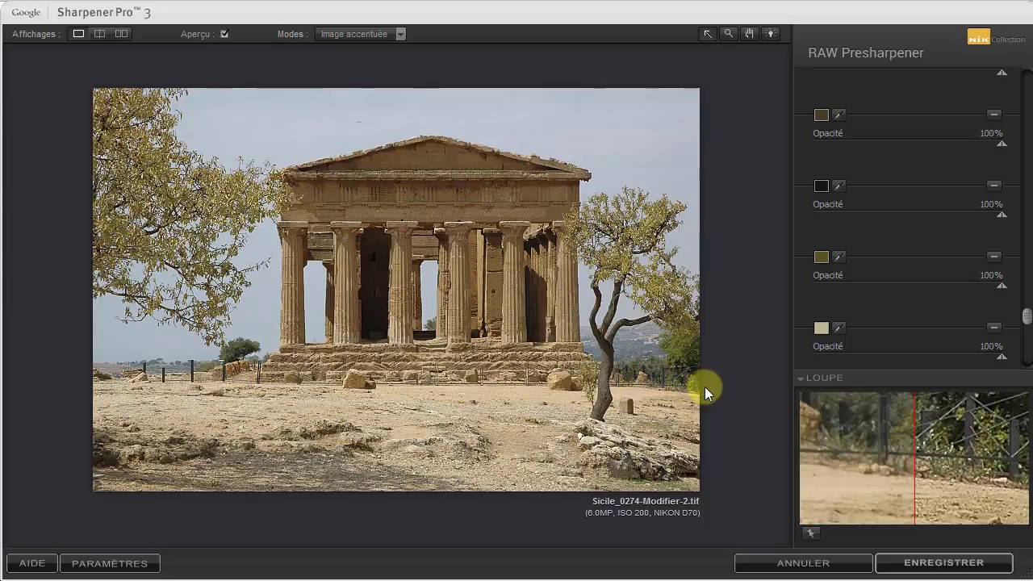
- Add another colour range and sample its colour from the trunk of the right tree
drag(1029, 322, 1025, 370)
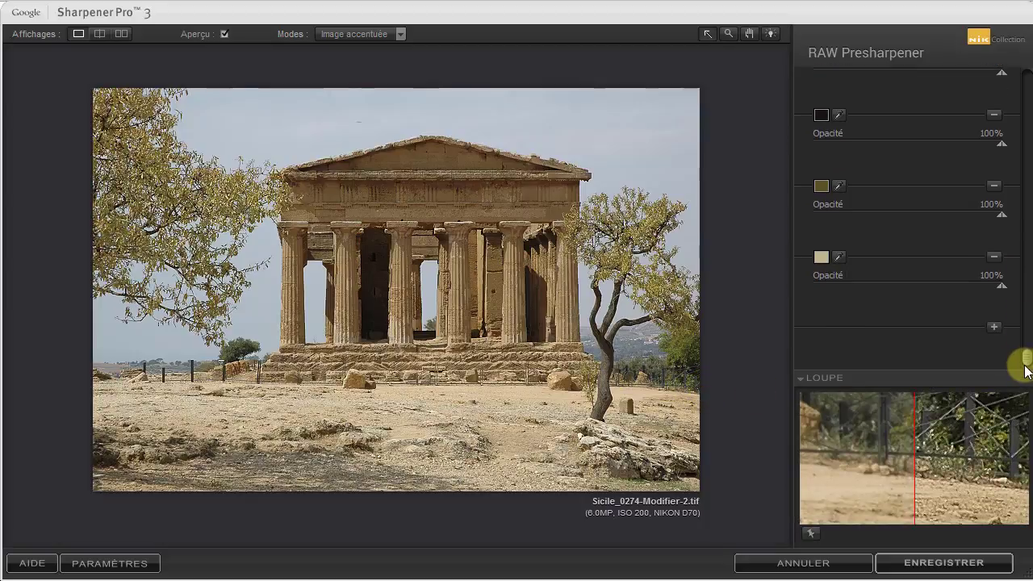
click(994, 327)
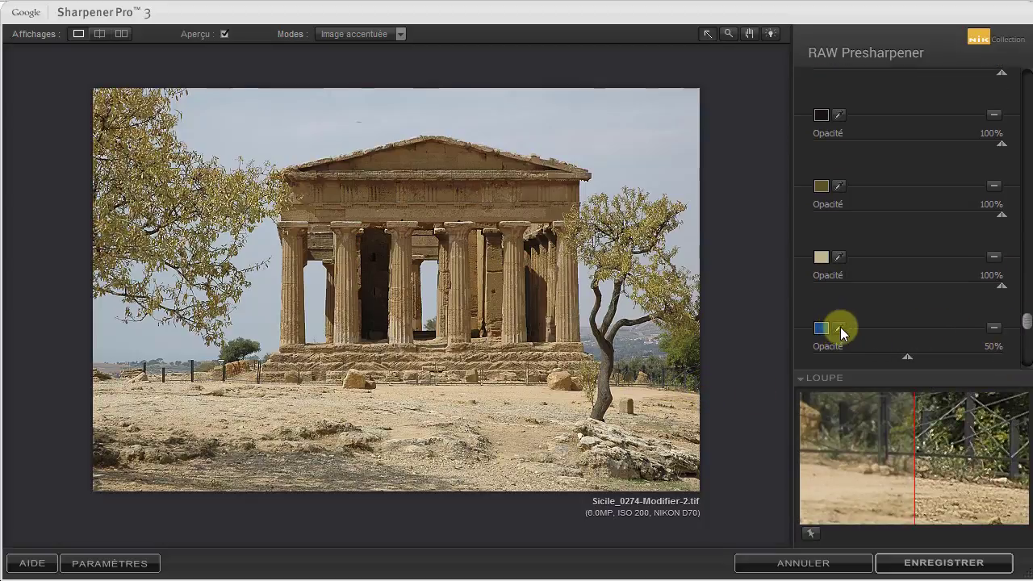
click(840, 327)
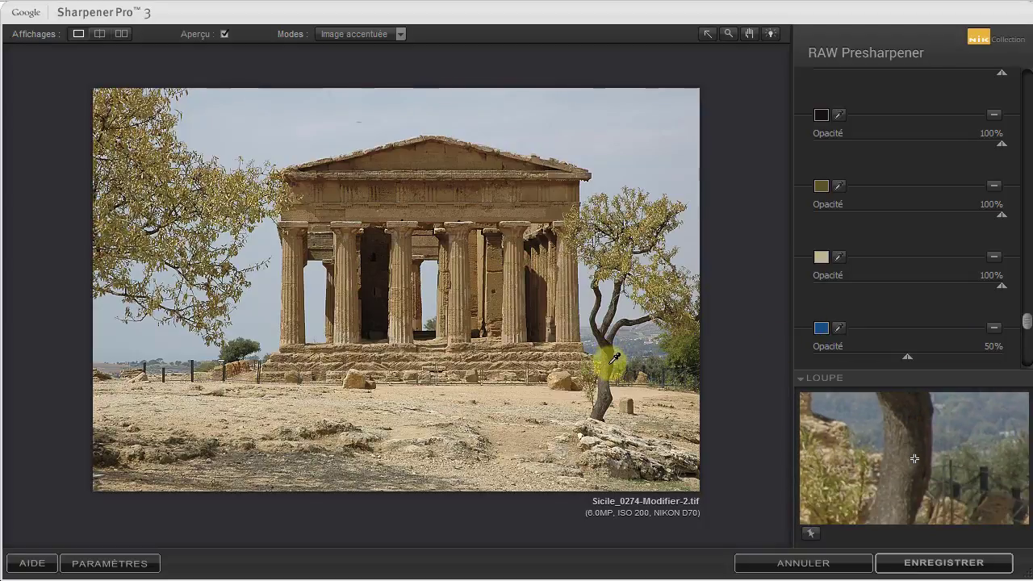
click(614, 359)
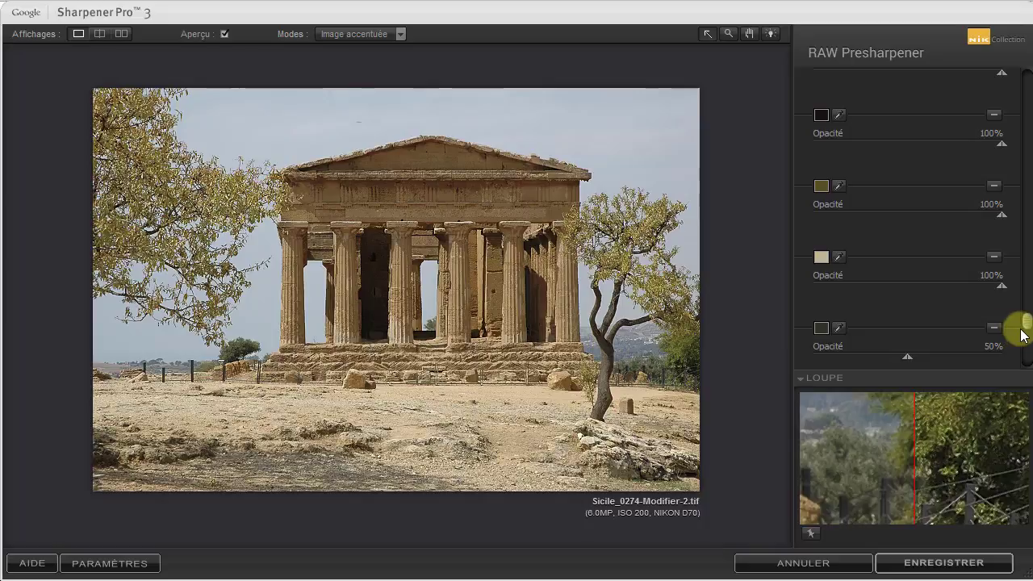
- Set the opacity of the sky's grey colour range to 0%
drag(1027, 323, 1027, 178)
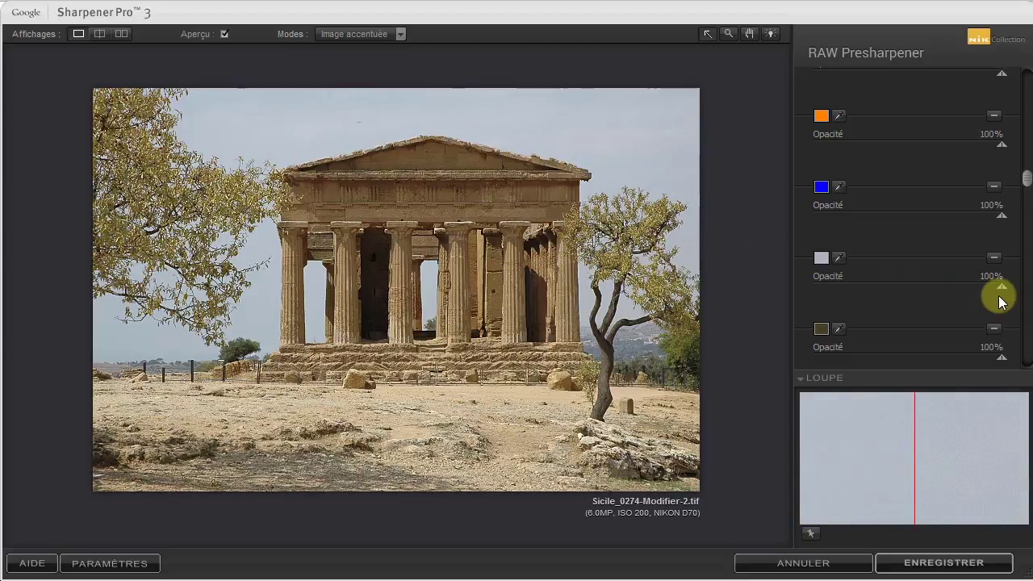
drag(1001, 286, 945, 303)
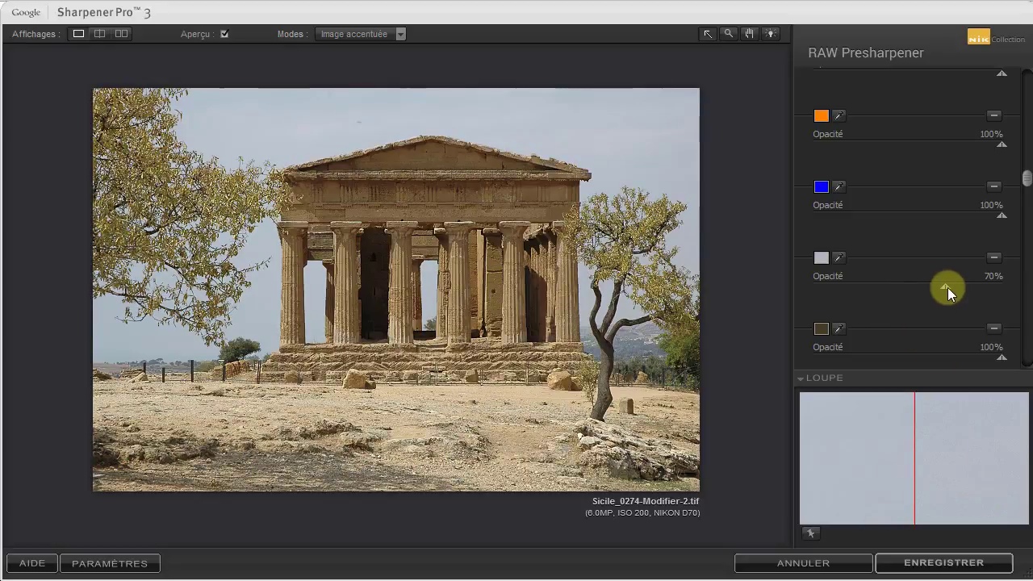
drag(944, 287, 805, 291)
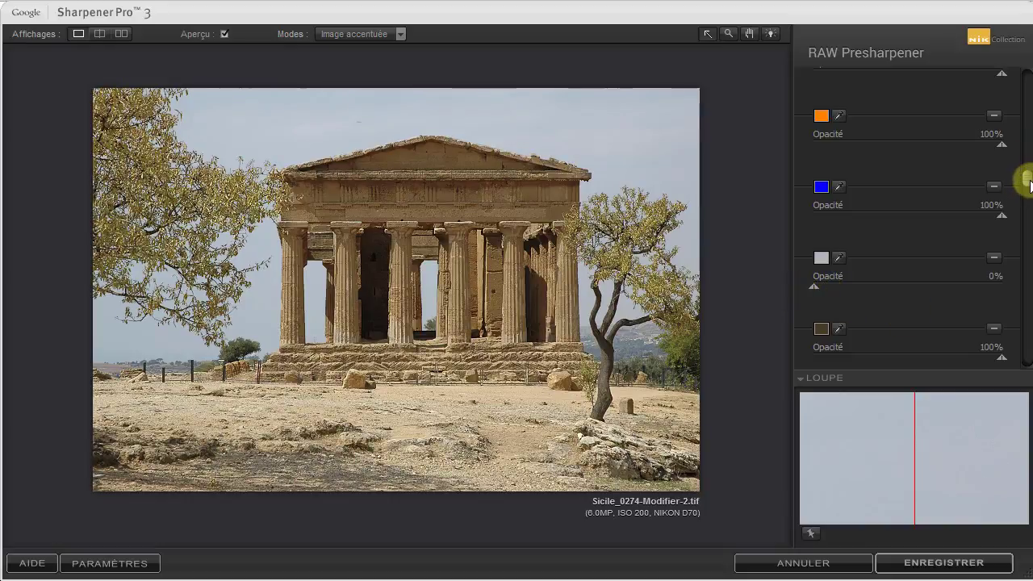
- Set the tree trunk colour range's opacity to 100% and view the sharpening coverage in Masque d'effet mode
drag(1026, 181, 1026, 261)
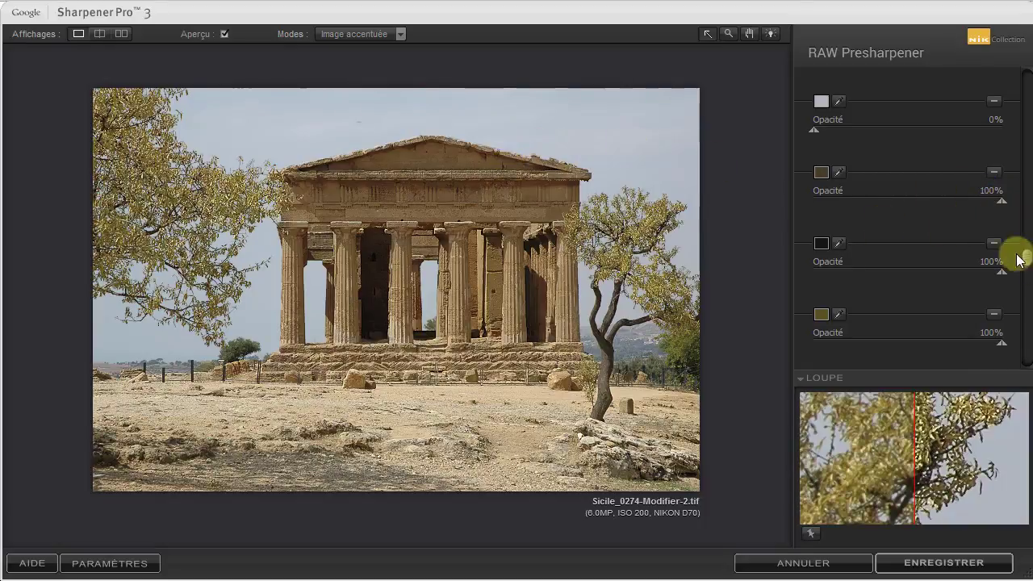
drag(1028, 259, 1017, 342)
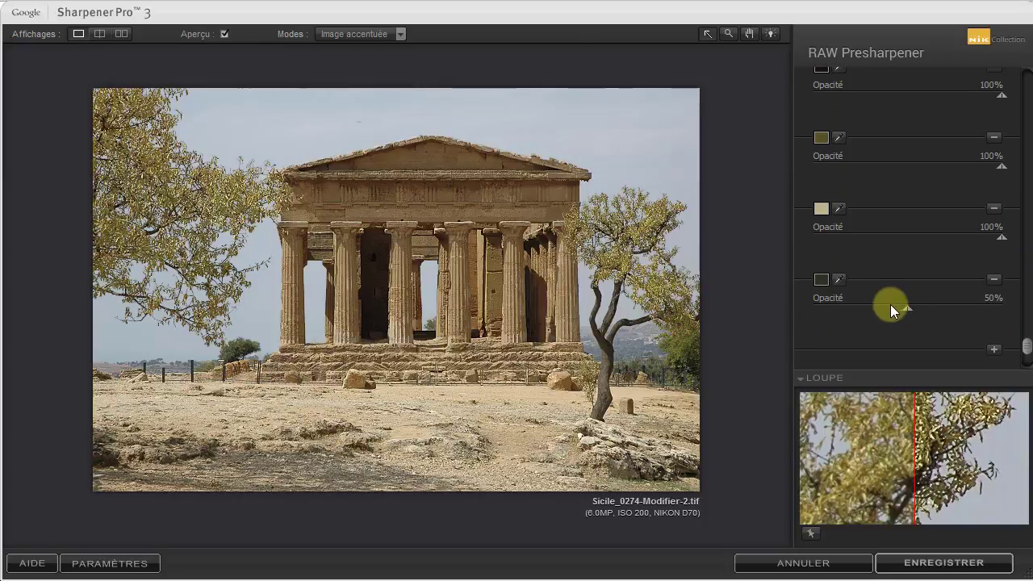
drag(908, 309, 1013, 321)
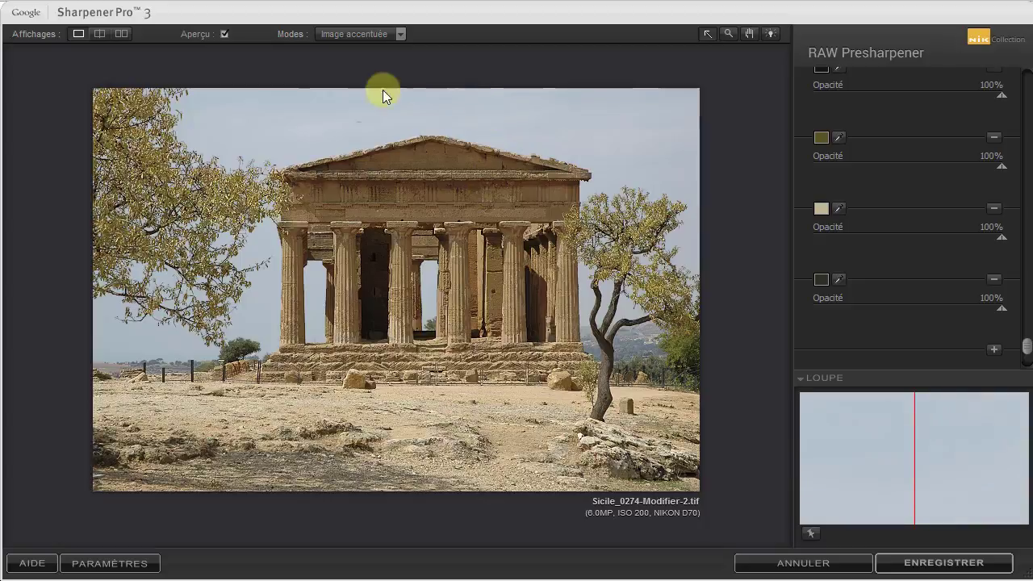
click(402, 34)
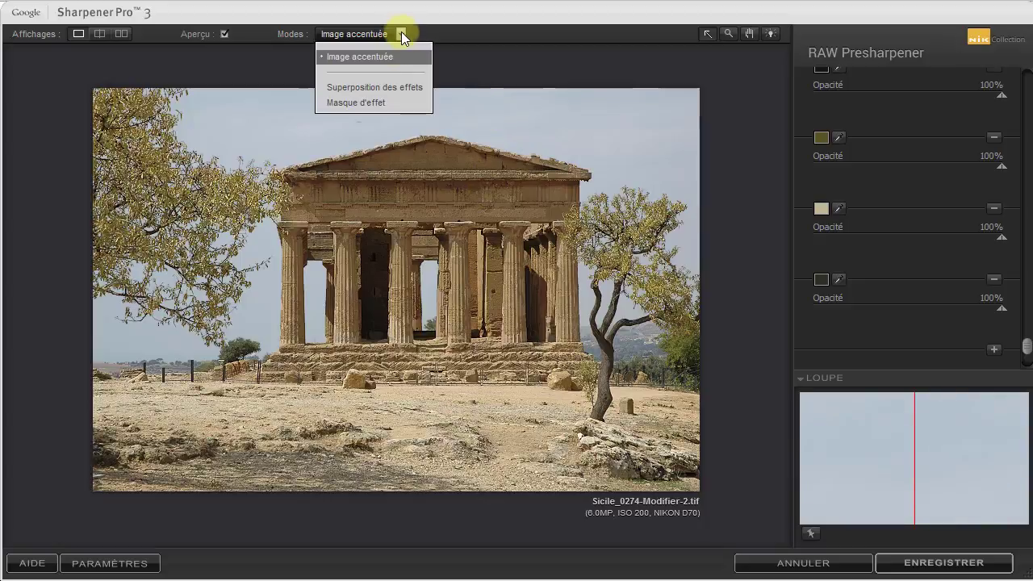
click(379, 104)
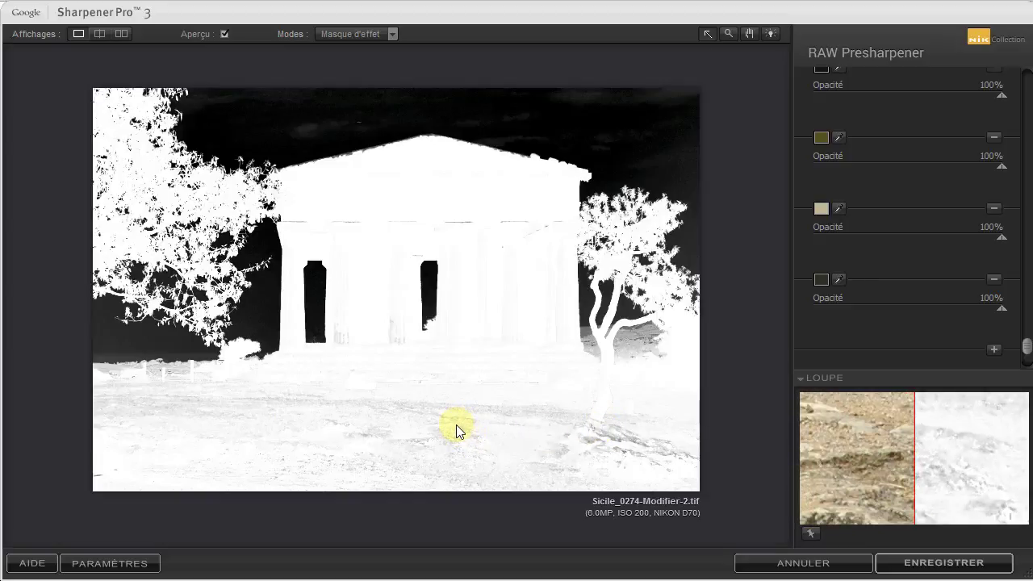
- Switch the preview mode to Superposition des effets to view the sharpening coverage as a coloured overlay
click(393, 33)
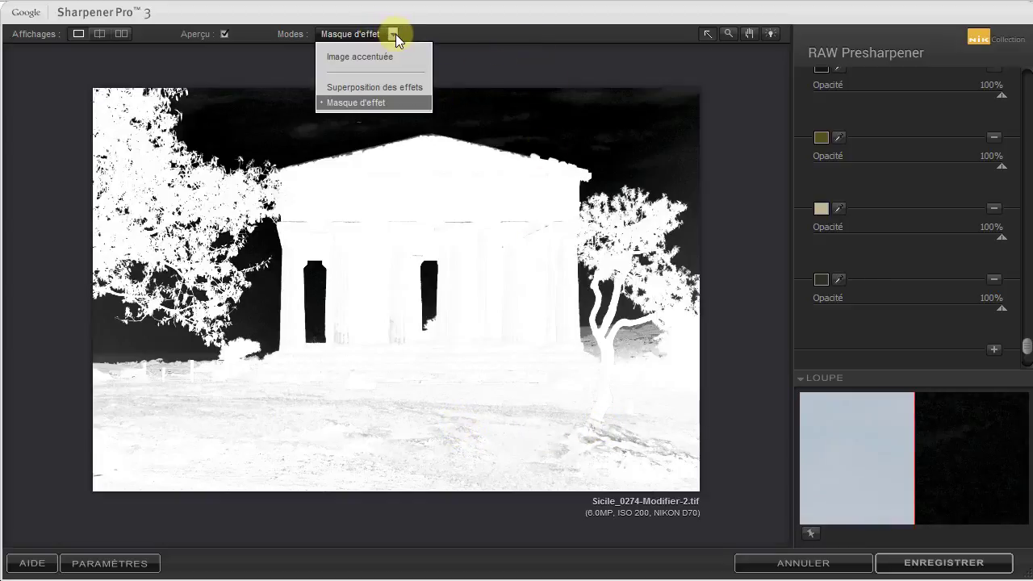
click(397, 85)
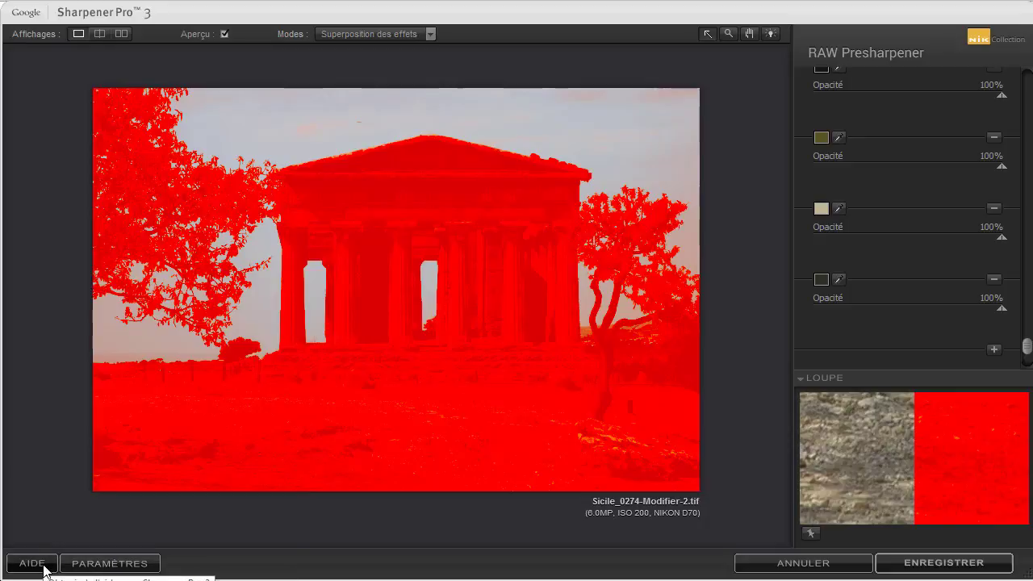
- Set the filter defaults to 100% zoom, Affichage d'une seule image preview mode and Gris foncé appearance, and apply them
click(121, 564)
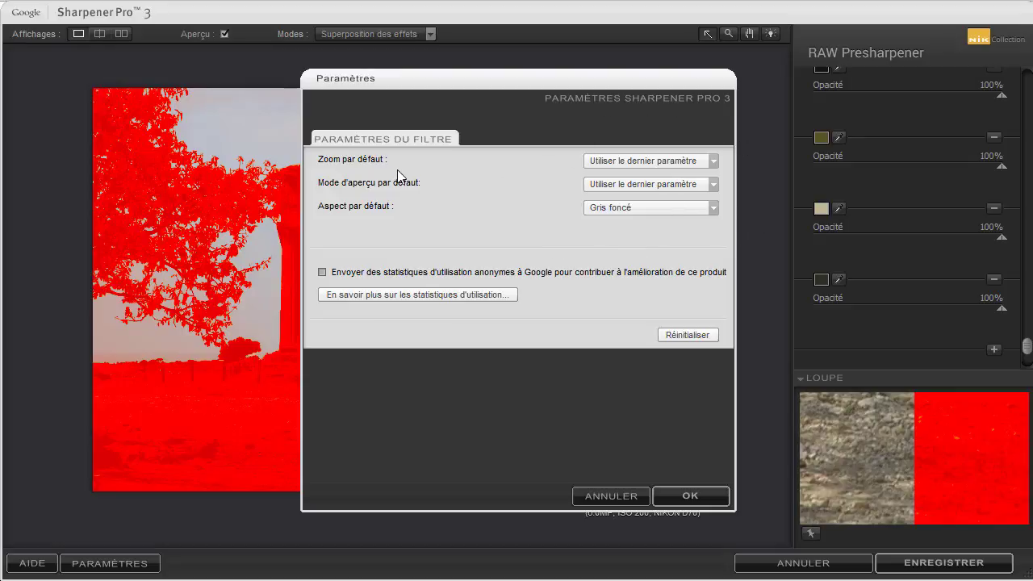
click(713, 161)
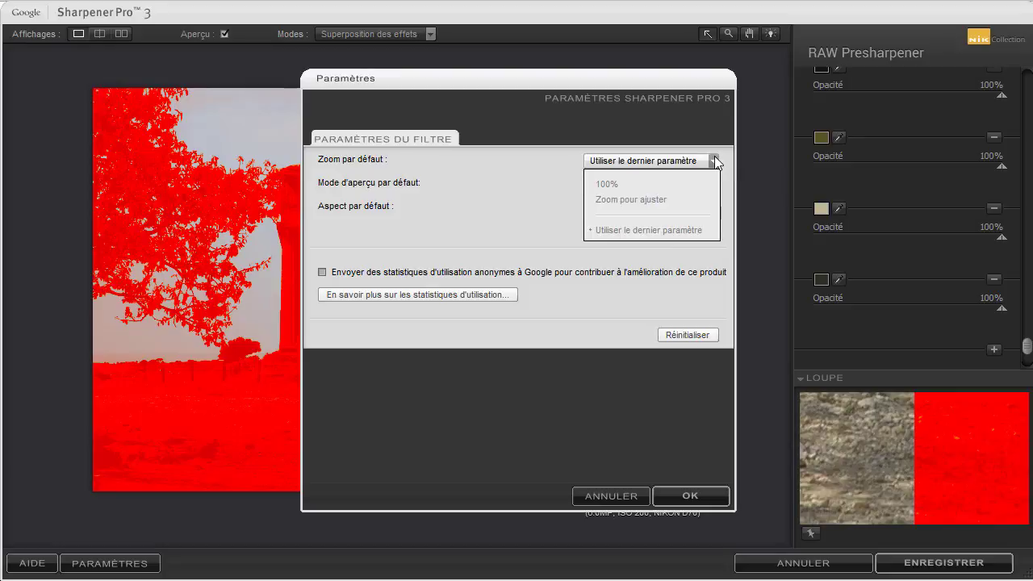
click(614, 186)
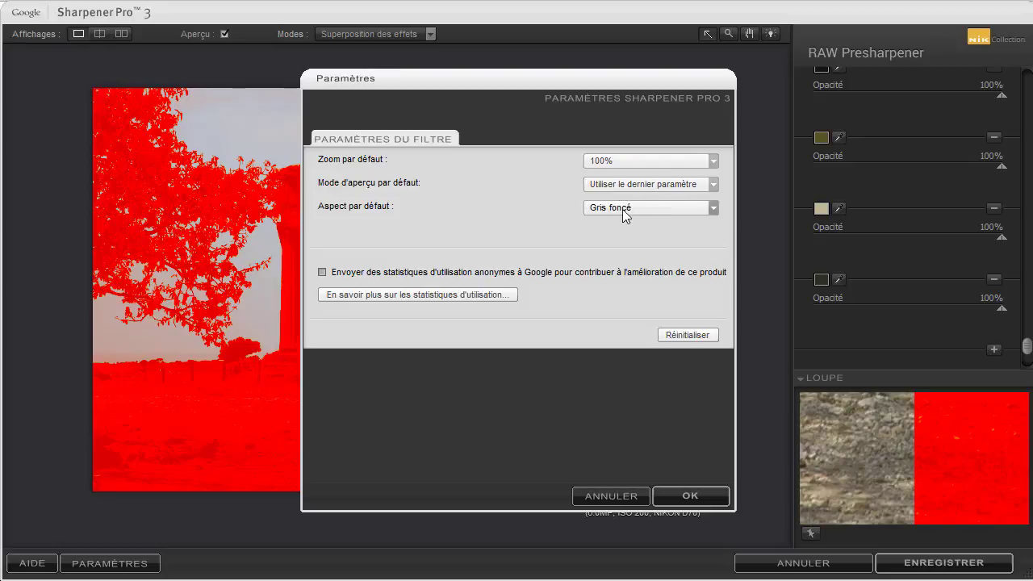
click(713, 185)
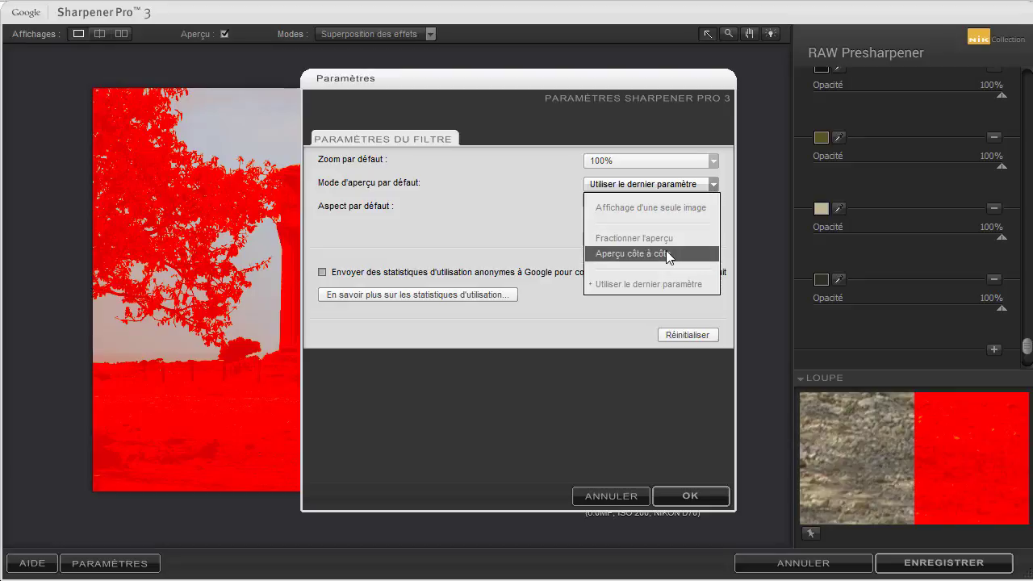
click(678, 209)
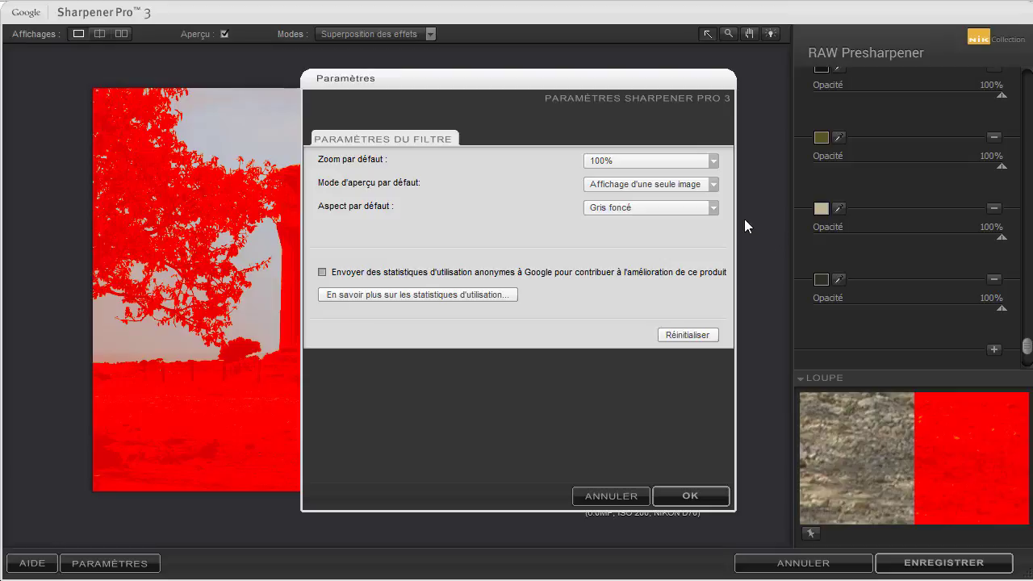
click(713, 209)
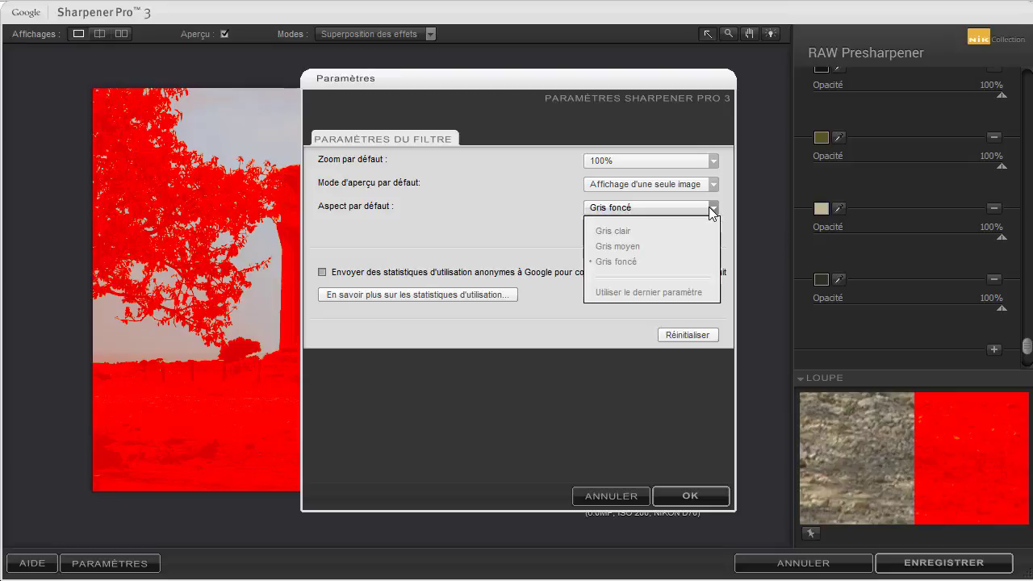
click(661, 261)
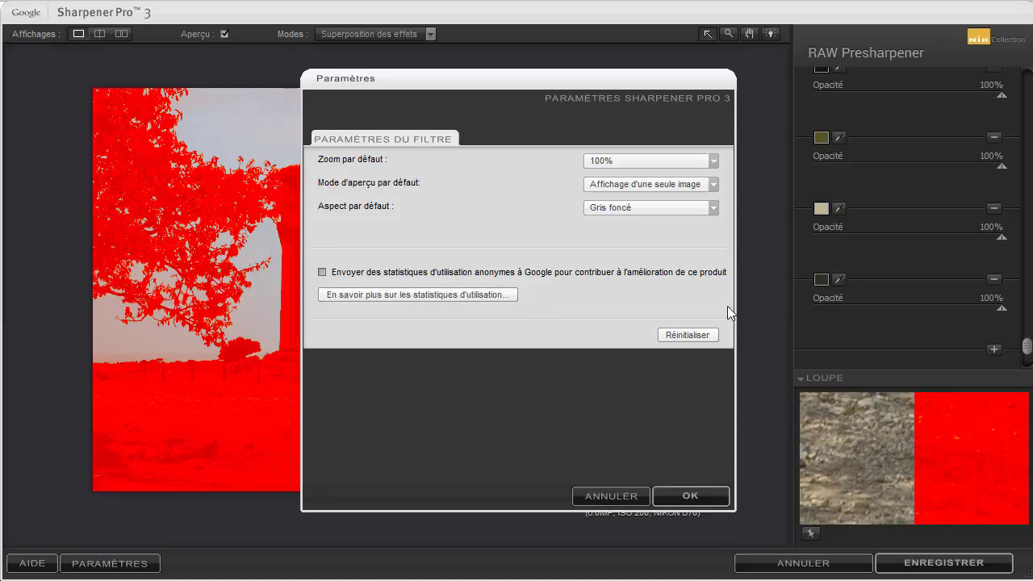
click(695, 499)
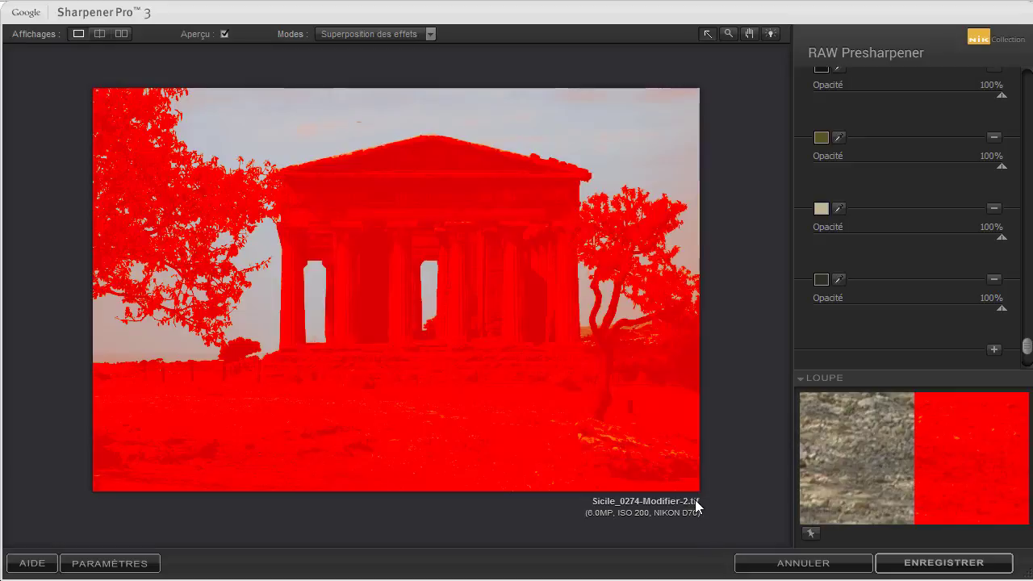